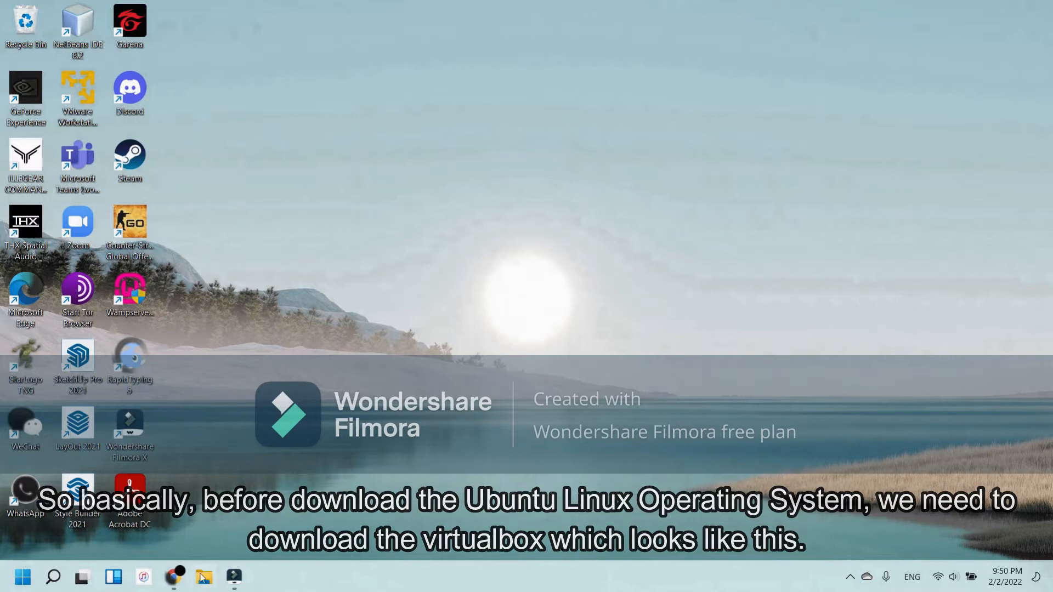
Step: Switch to Chrome and open the virtualbox.org Downloads page from the virtualbox search results
mouse_move(173, 576)
left_click(256, 511)
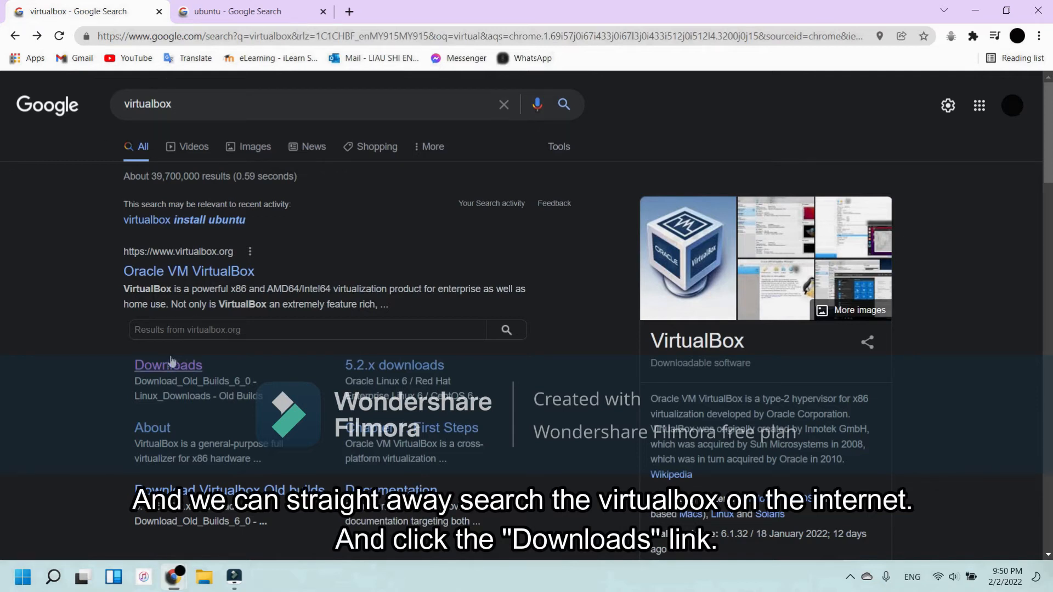
left_click(187, 375)
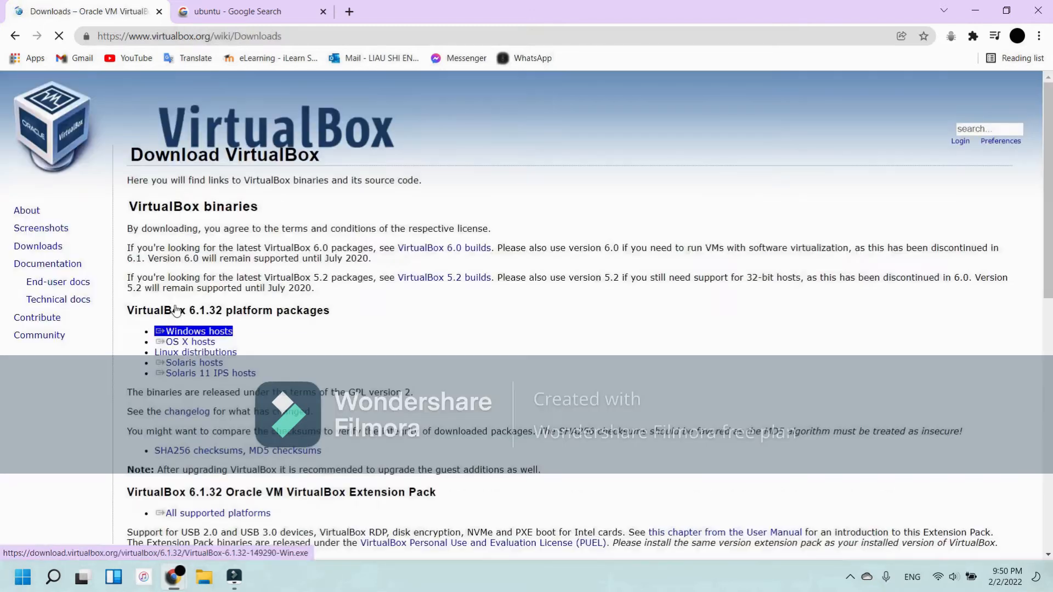
double_click(59, 264)
double_click(36, 247)
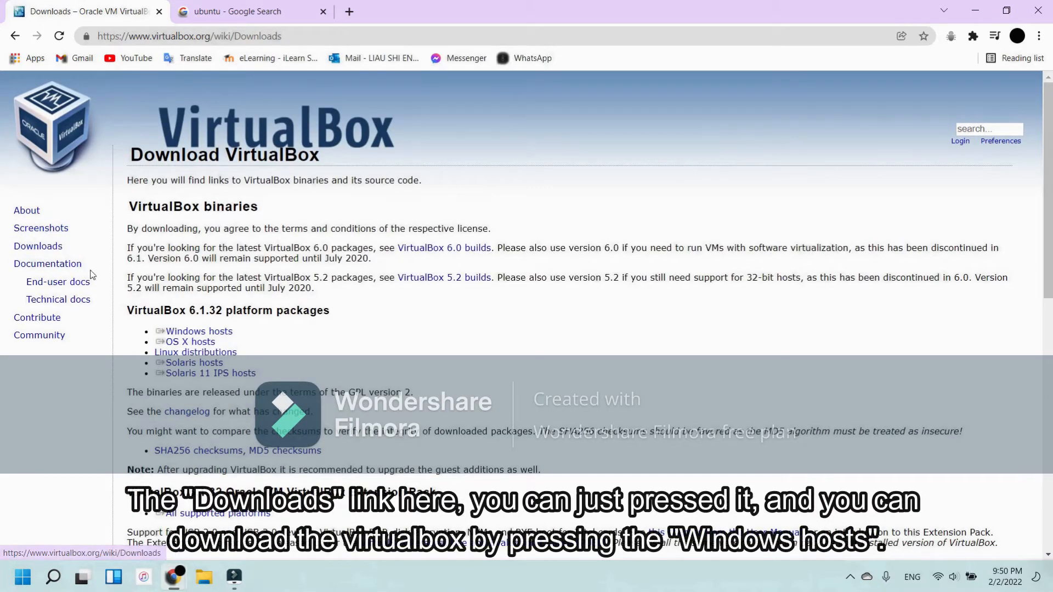
Step: Download the VirtualBox 6.1.32 package for Windows hosts and launch the installed Oracle VM VirtualBox from the desktop
triple_click(224, 333)
triple_click(211, 342)
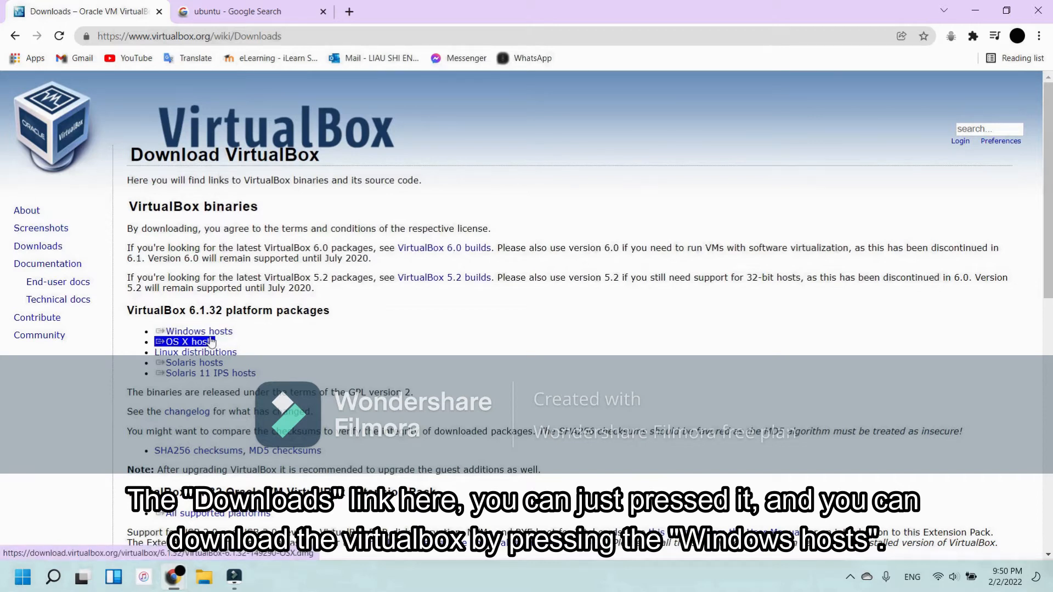
triple_click(214, 334)
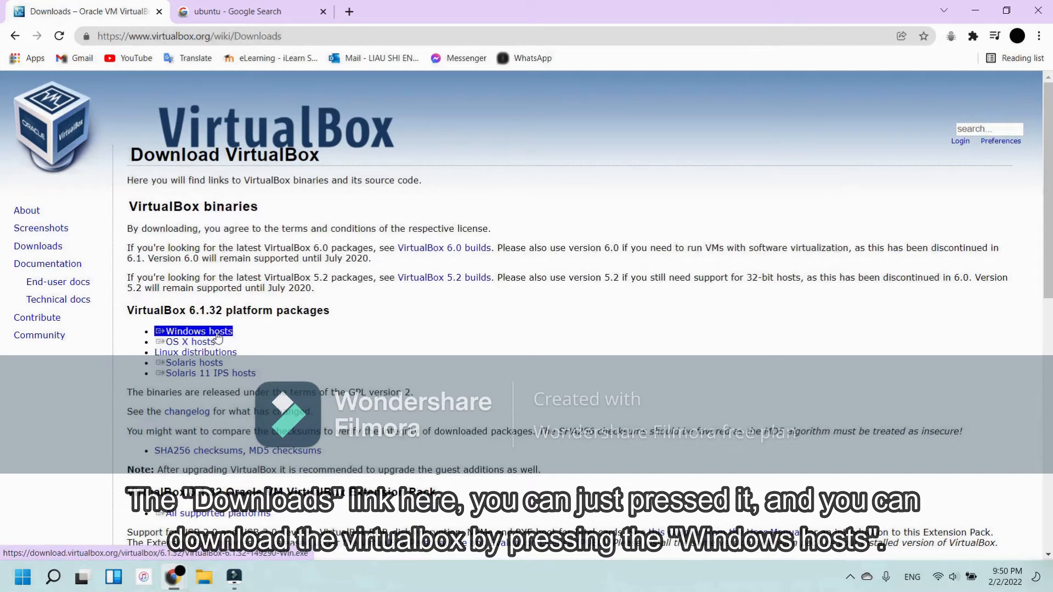
left_click(217, 333)
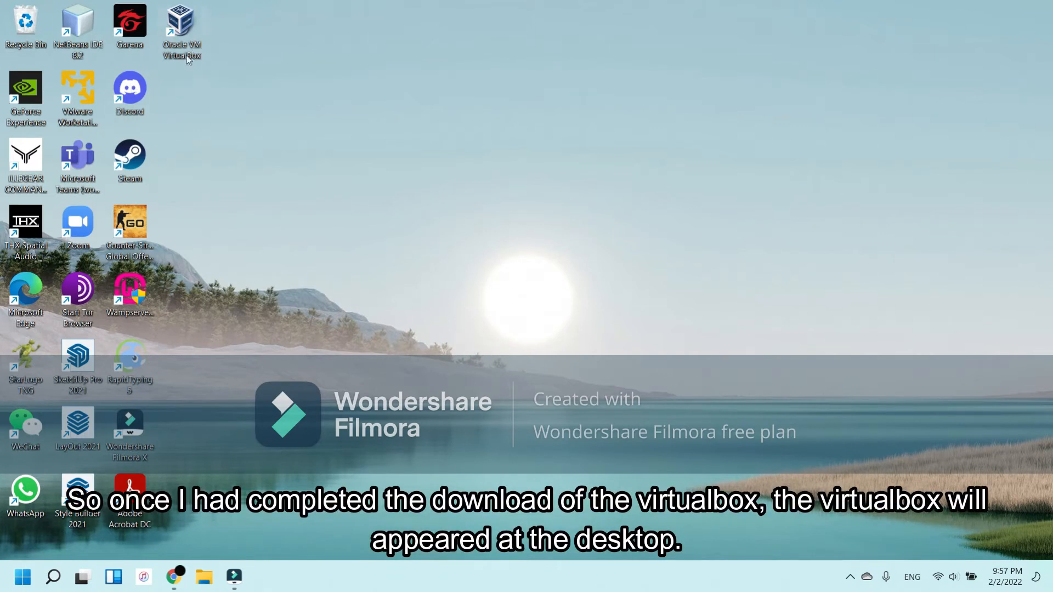
double_click(181, 22)
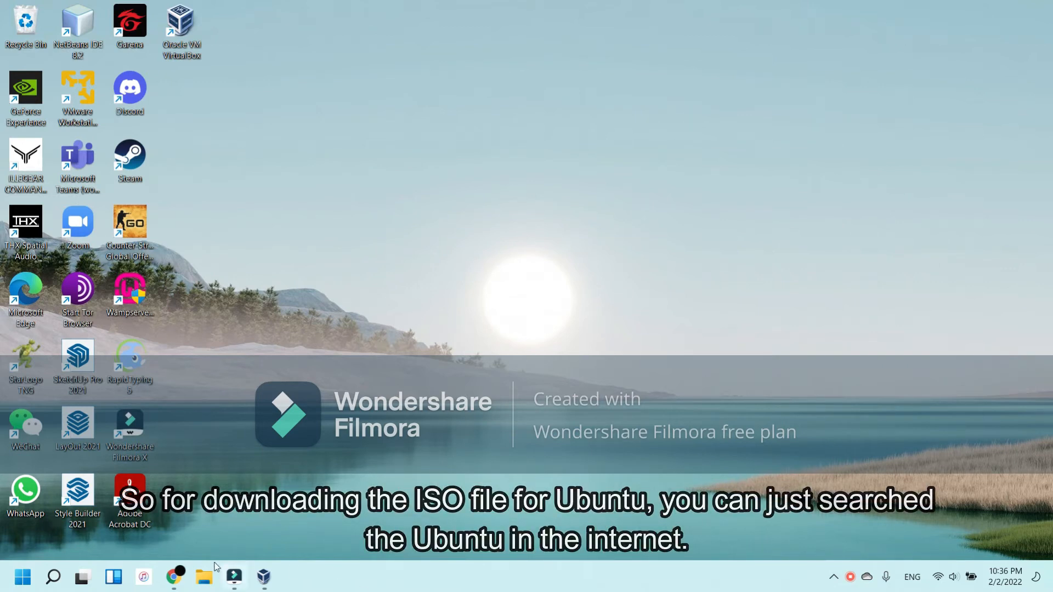
Step: Download the Ubuntu 20.04.3 LTS desktop ISO from the Ubuntu website in Chrome and open the Downloads folder in File Explorer
mouse_move(173, 577)
left_click(215, 518)
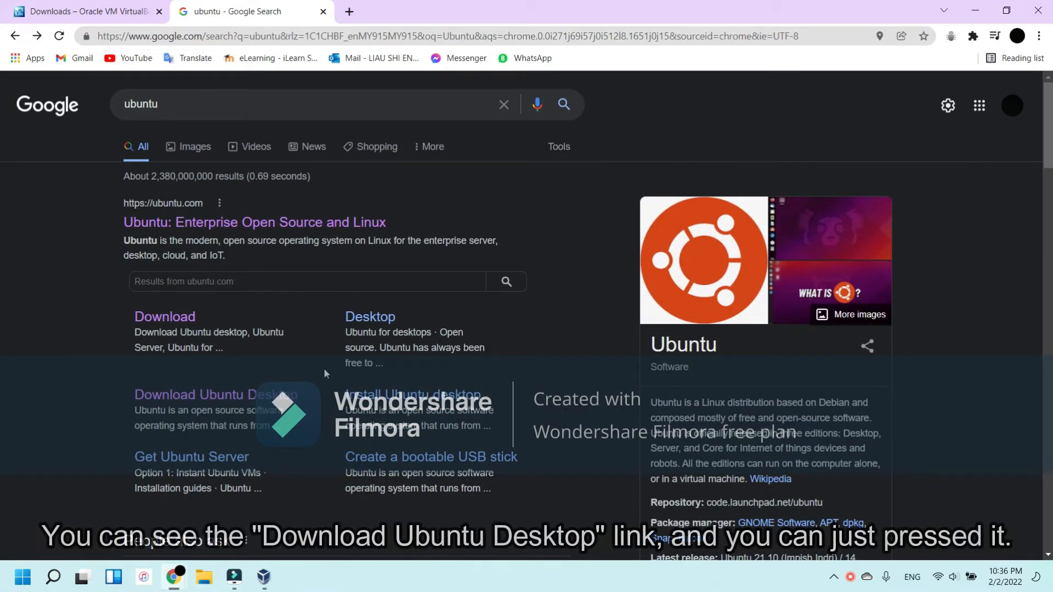
left_click(245, 399)
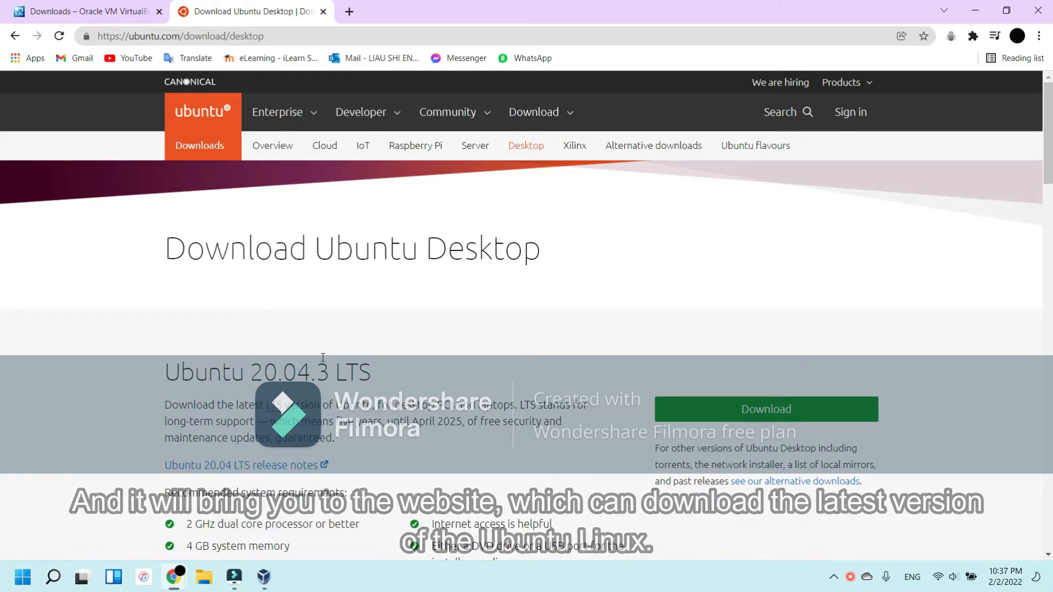
scroll(872, 230, "down", 2)
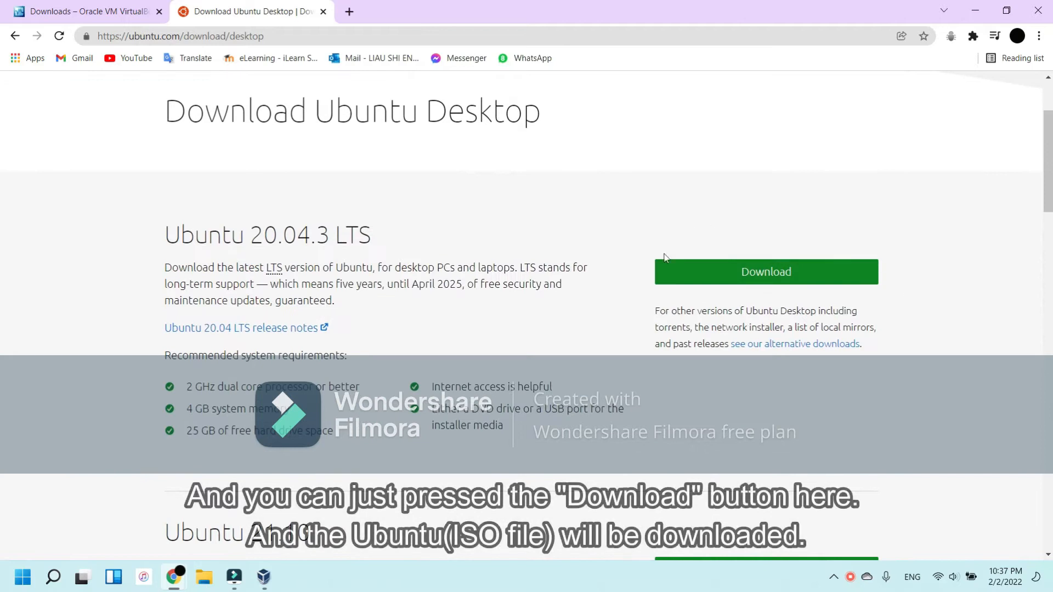
left_click(787, 273)
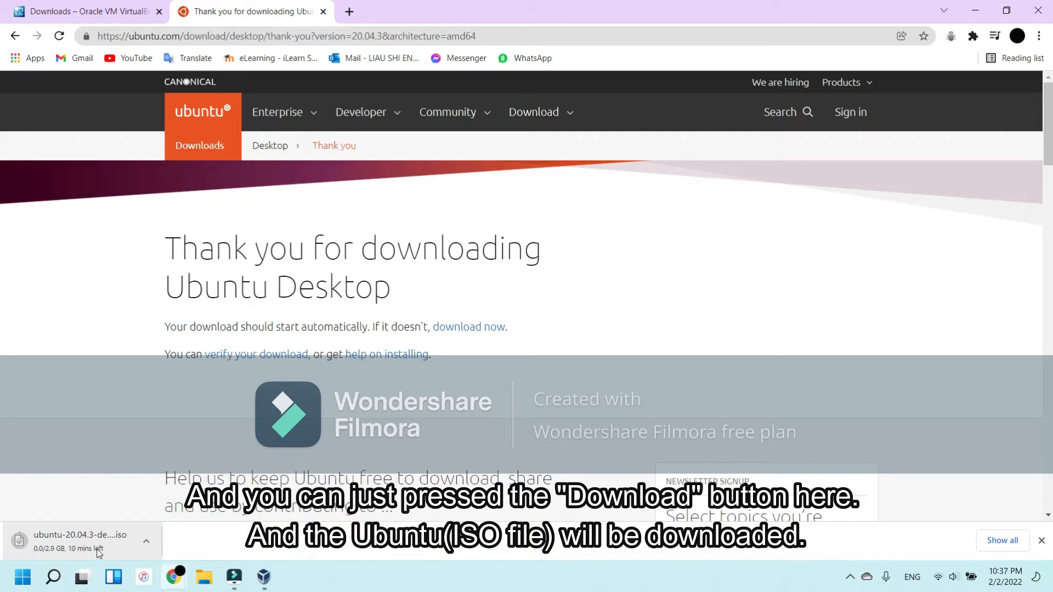
left_click(852, 578)
left_click(613, 504)
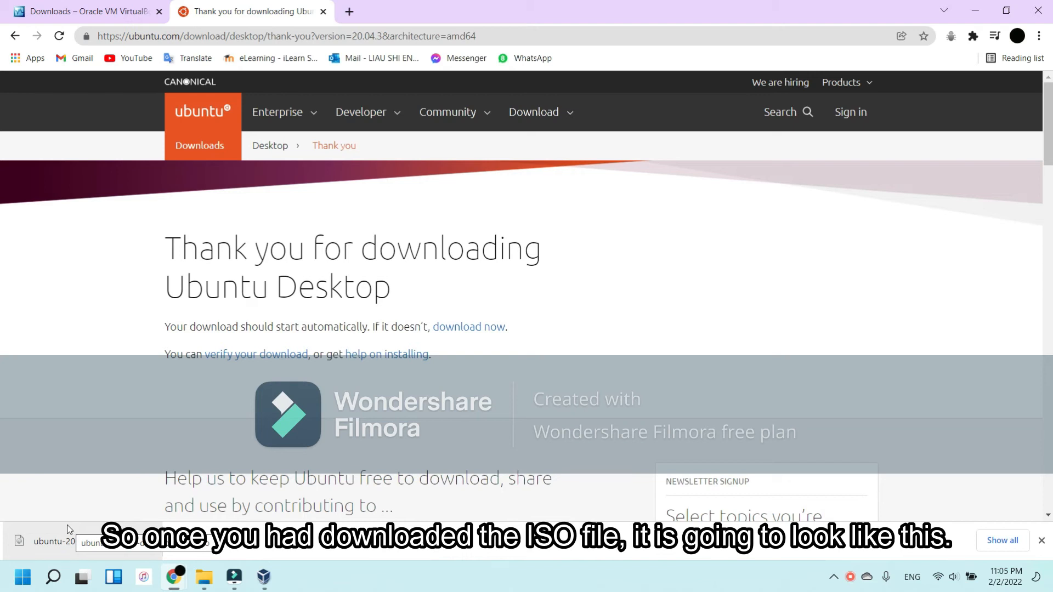
left_click(204, 577)
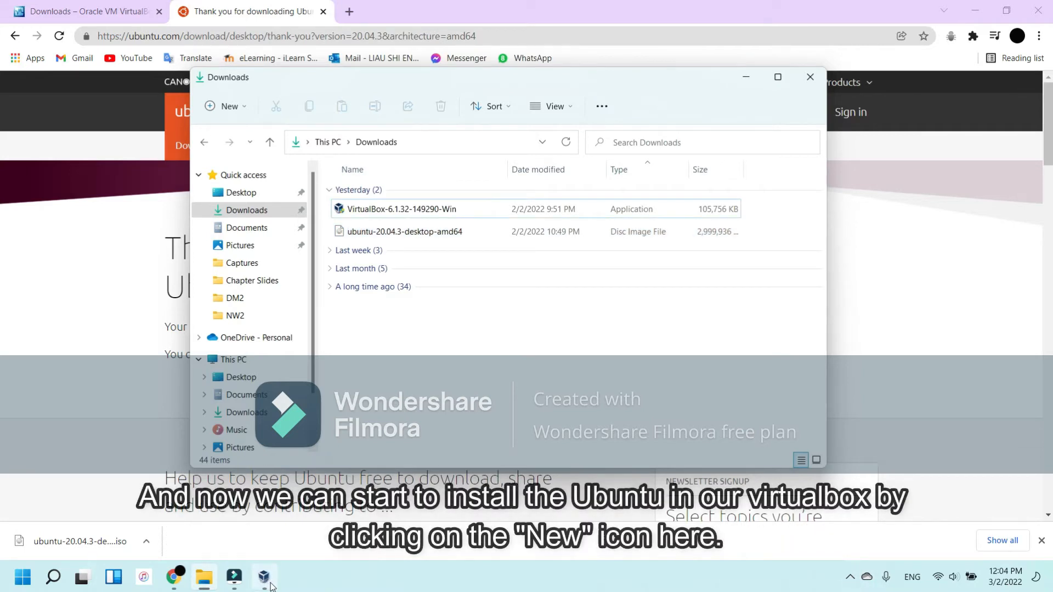
Step: In VirtualBox, start a new virtual machine named Ubuntu, type Linux, version Ubuntu (64-bit), with 11268 MB of memory
left_click(264, 577)
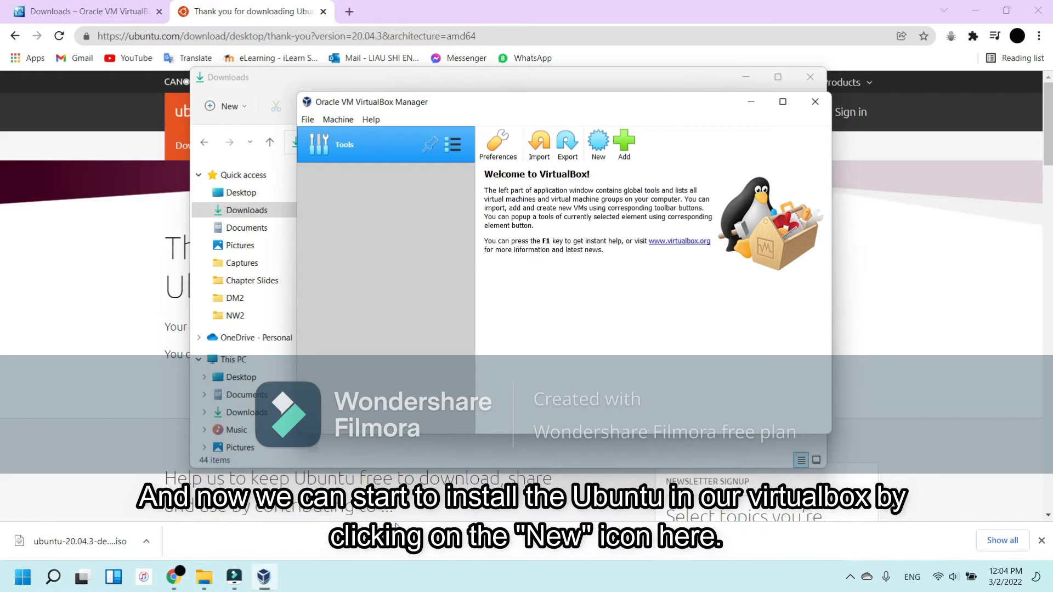
left_click(595, 141)
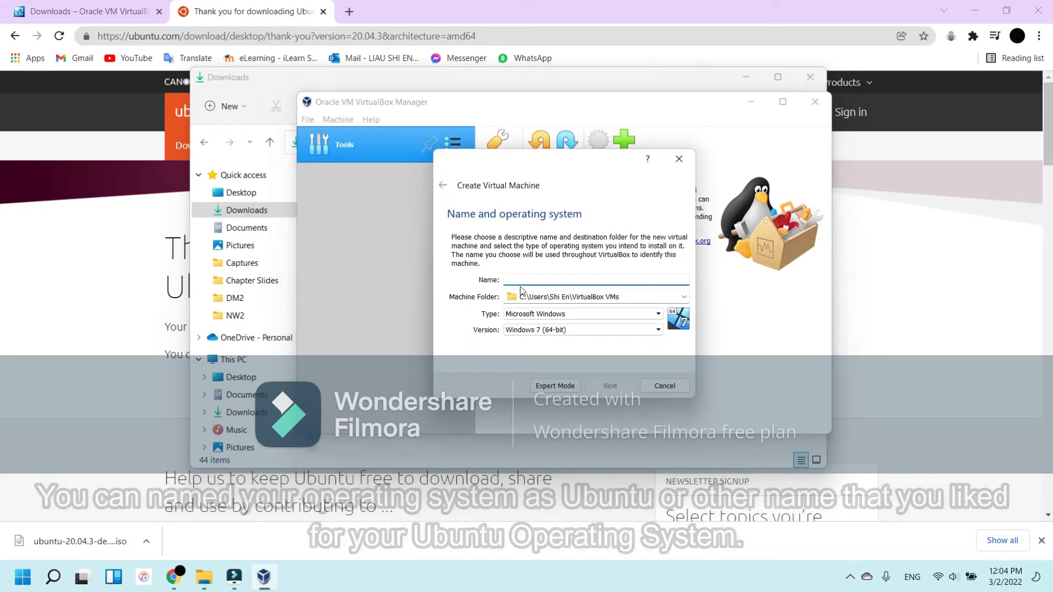
type("Ubuntu")
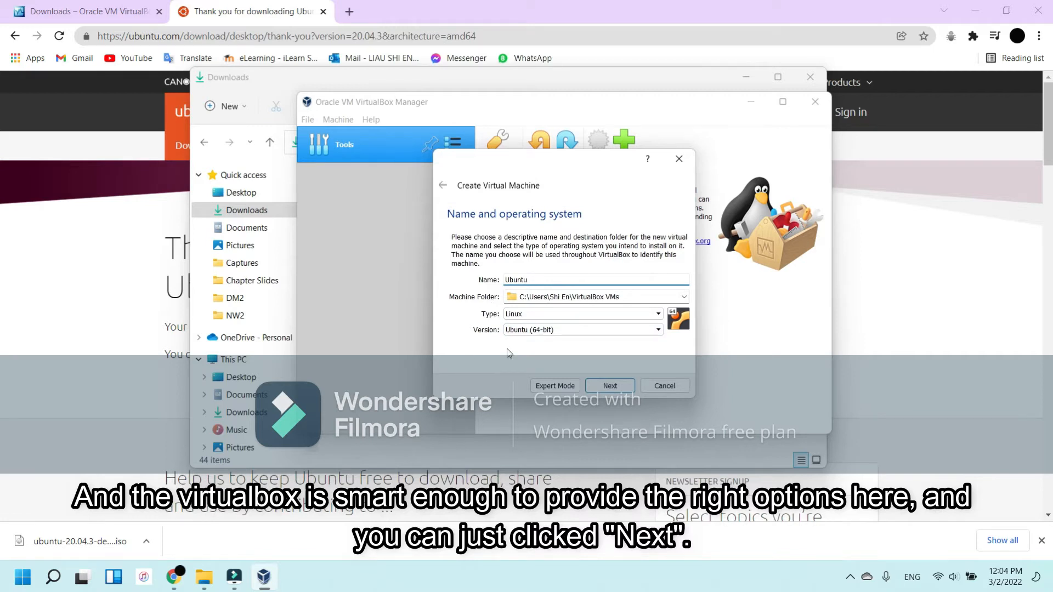
left_click(610, 386)
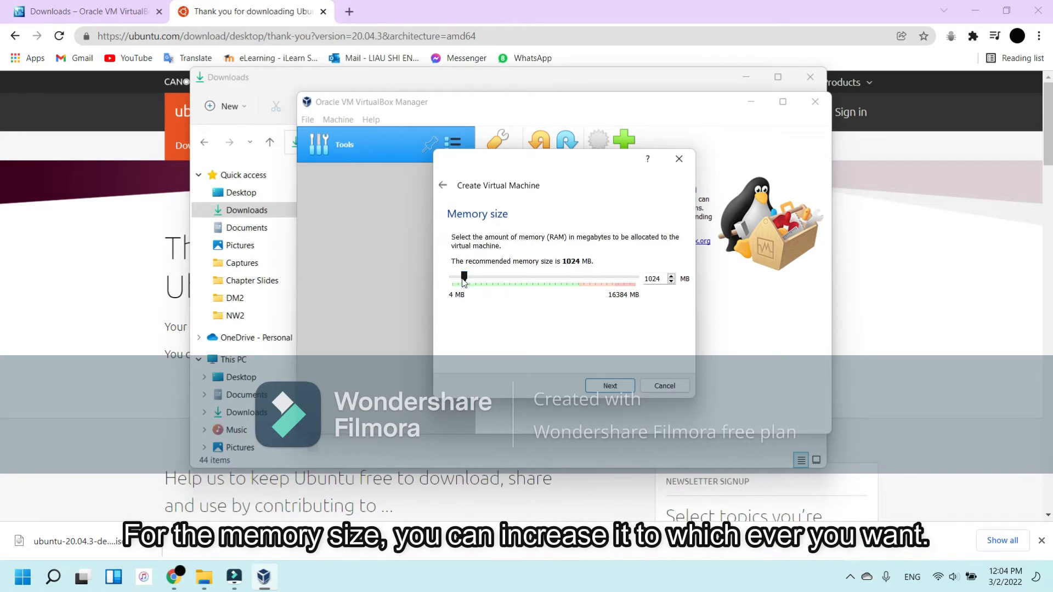
left_click_drag(463, 280, 579, 292)
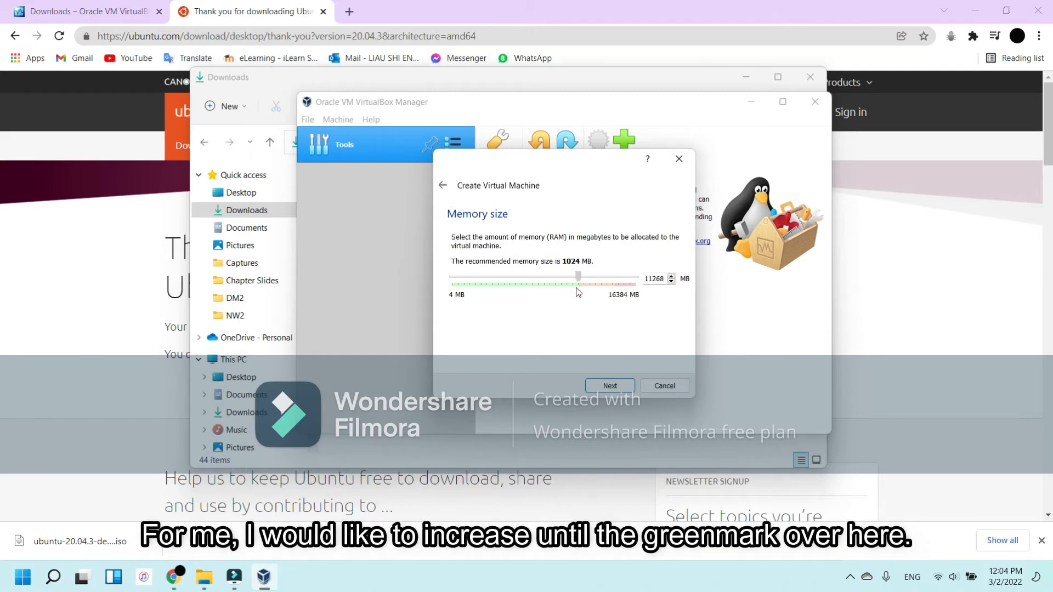
left_click(606, 392)
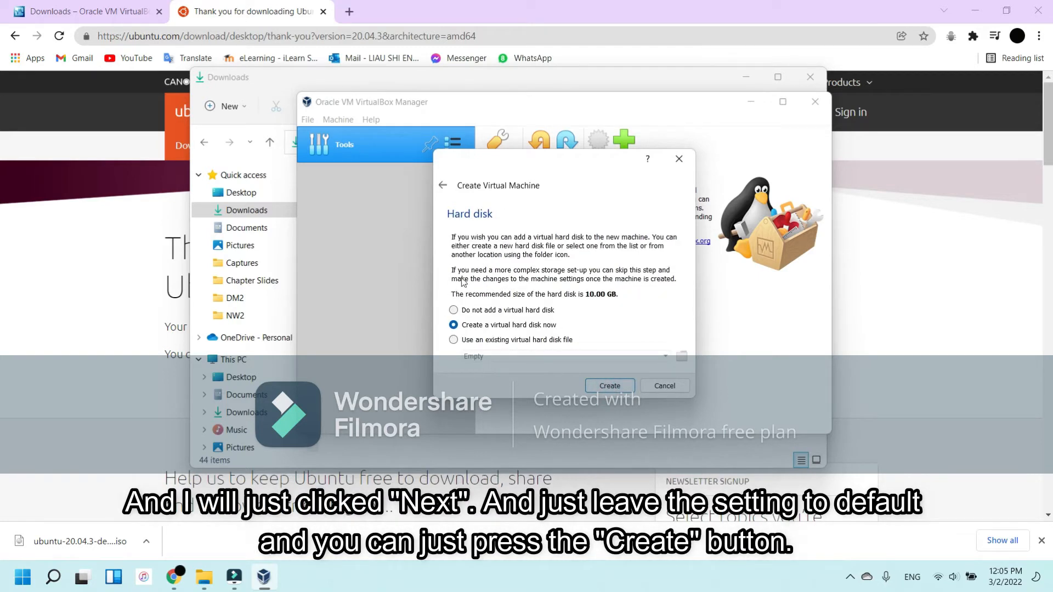
Step: Create a dynamically allocated 10.00 GB VDI virtual hard disk for the new machine
left_click(615, 387)
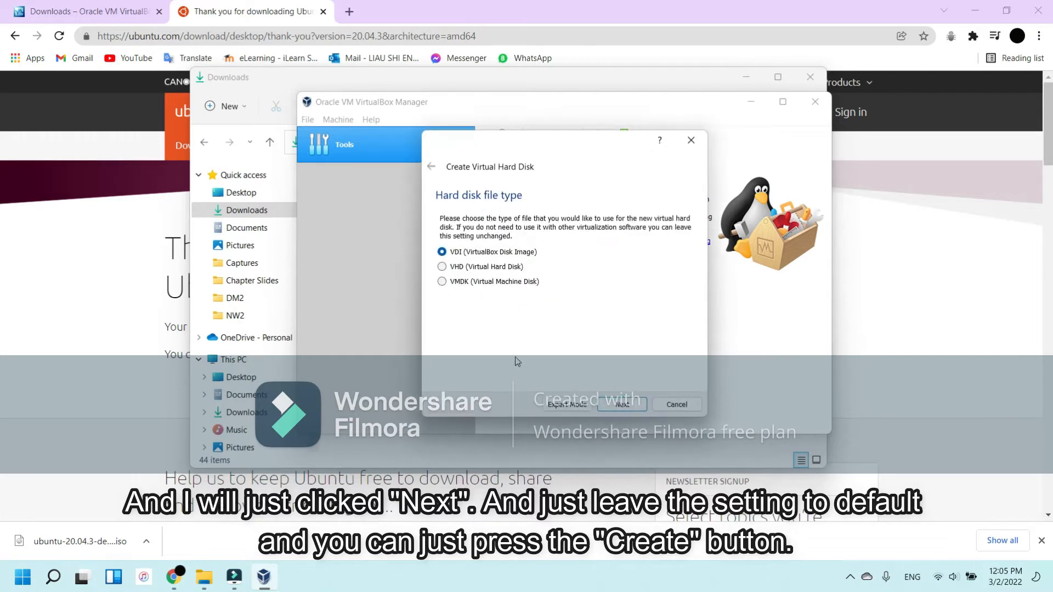
left_click(622, 406)
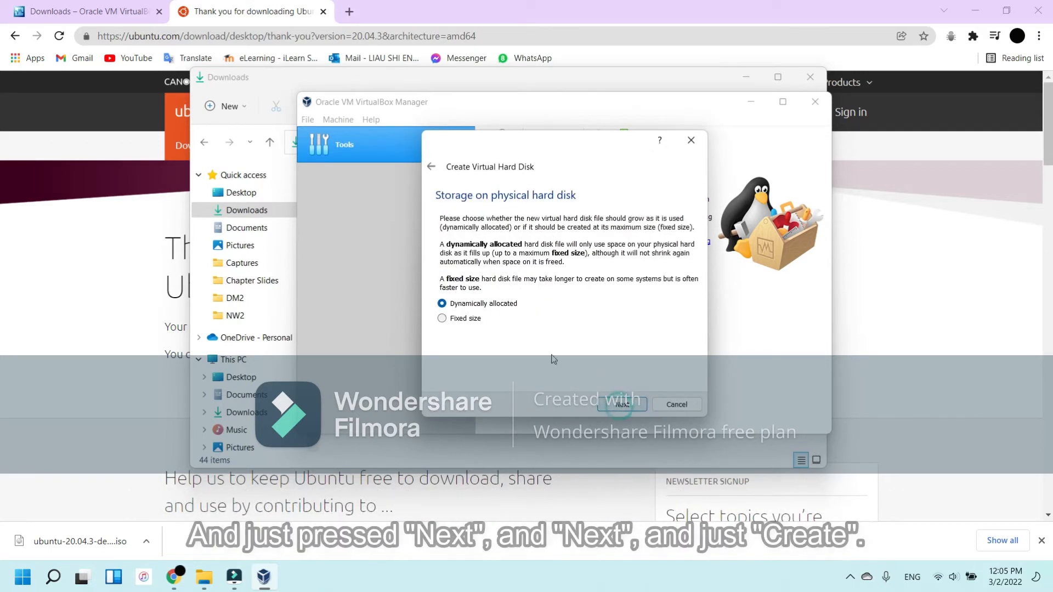
left_click(617, 406)
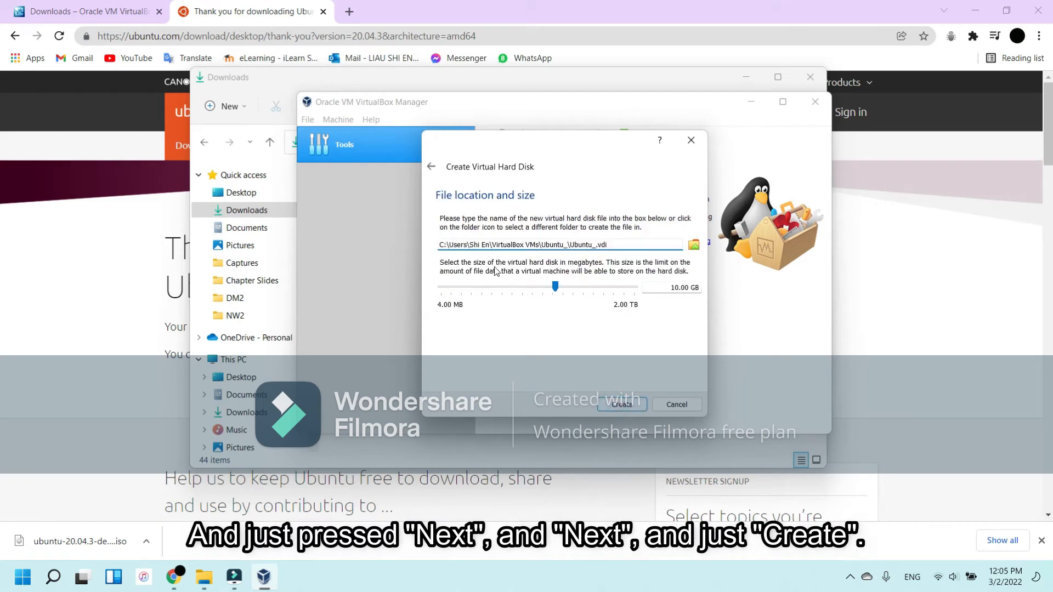
left_click(623, 409)
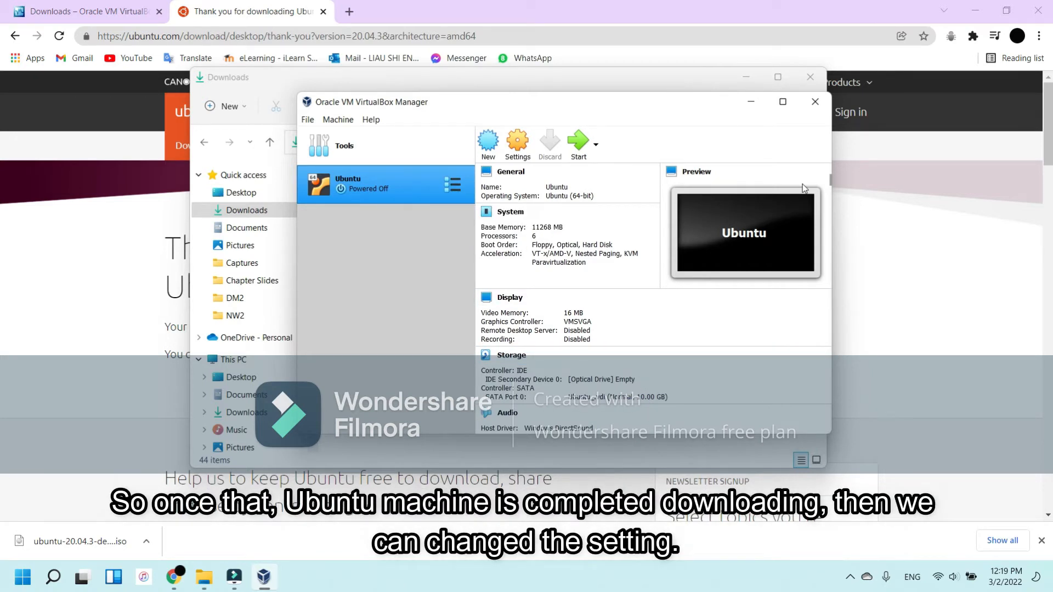
Step: Set both Shared Clipboard and Drag'n'Drop to Bidirectional in the Ubuntu machine's advanced general settings
left_click(518, 142)
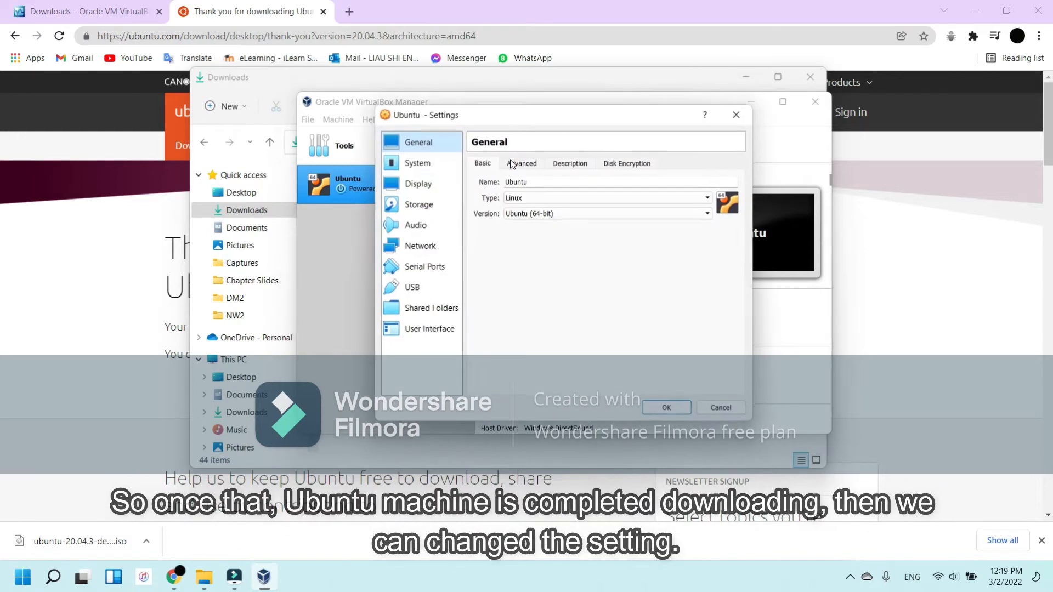
left_click(520, 163)
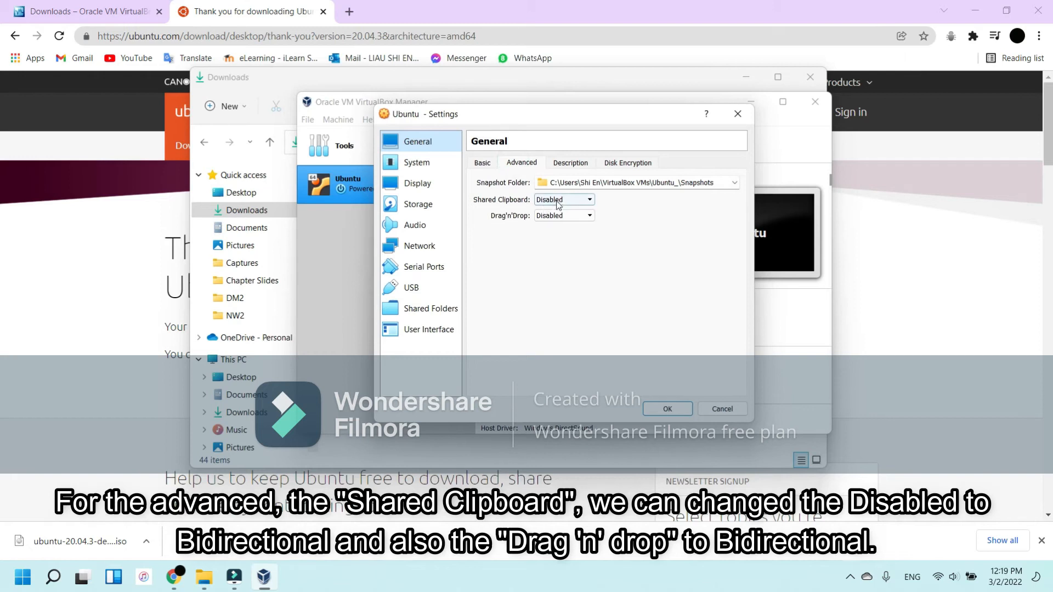
left_click(588, 201)
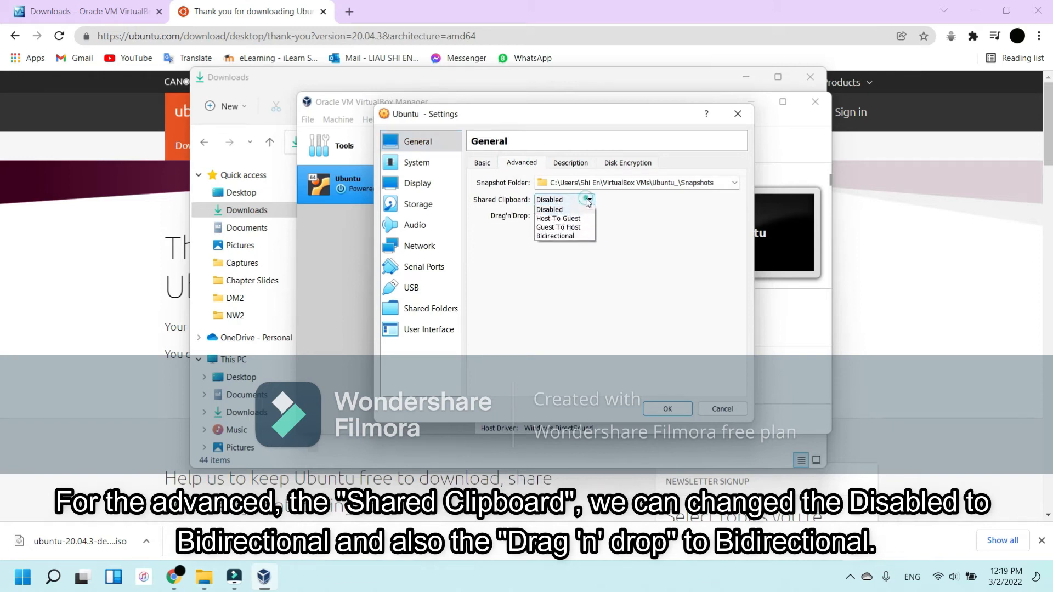
left_click(565, 235)
left_click(557, 216)
left_click(567, 257)
left_click(564, 217)
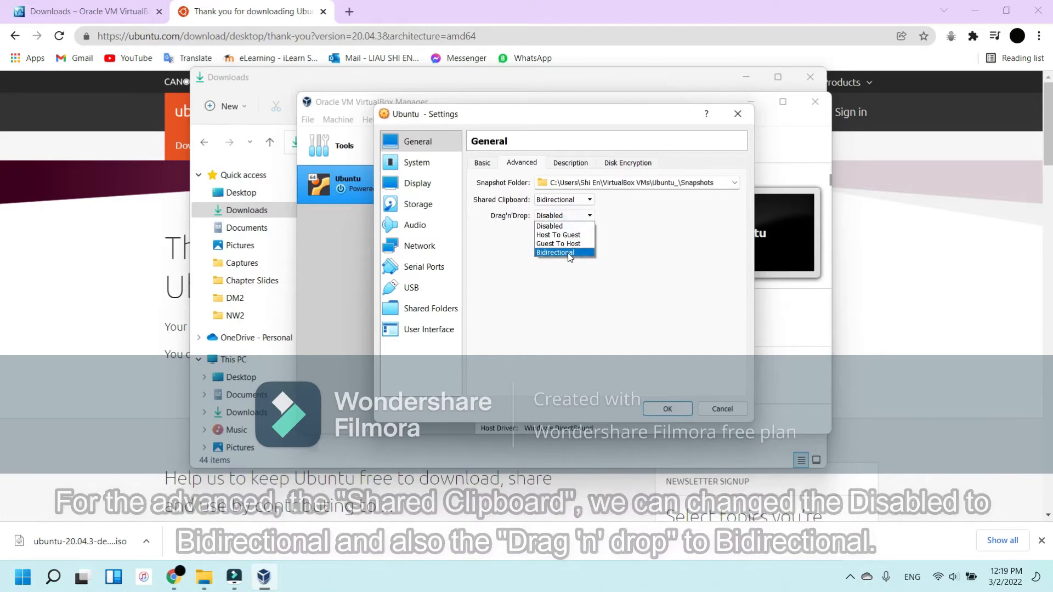
left_click(570, 256)
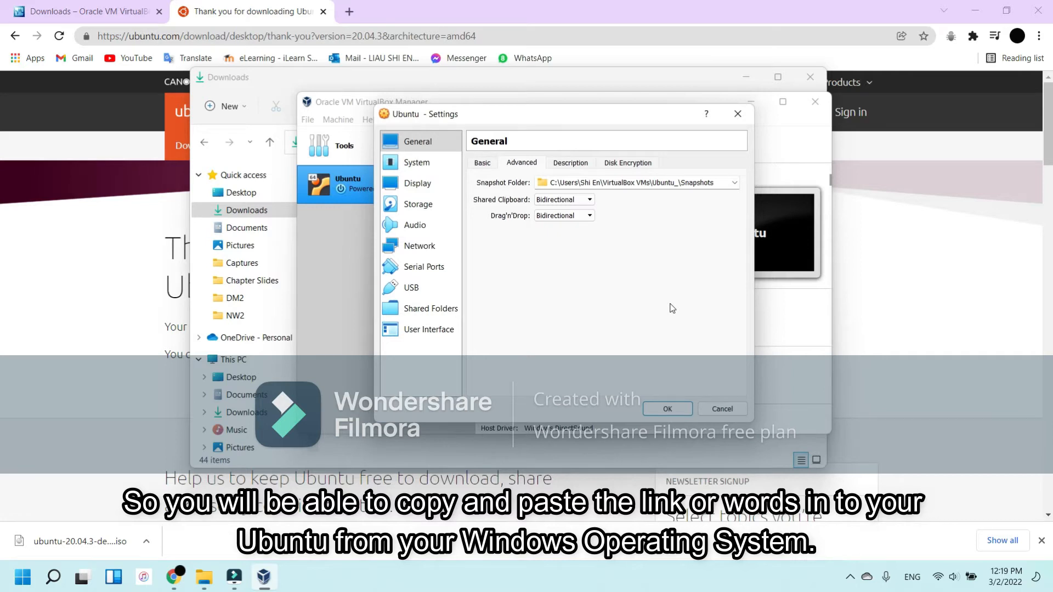
Step: Review the Ubuntu machine's motherboard, processor and display settings
left_click(440, 166)
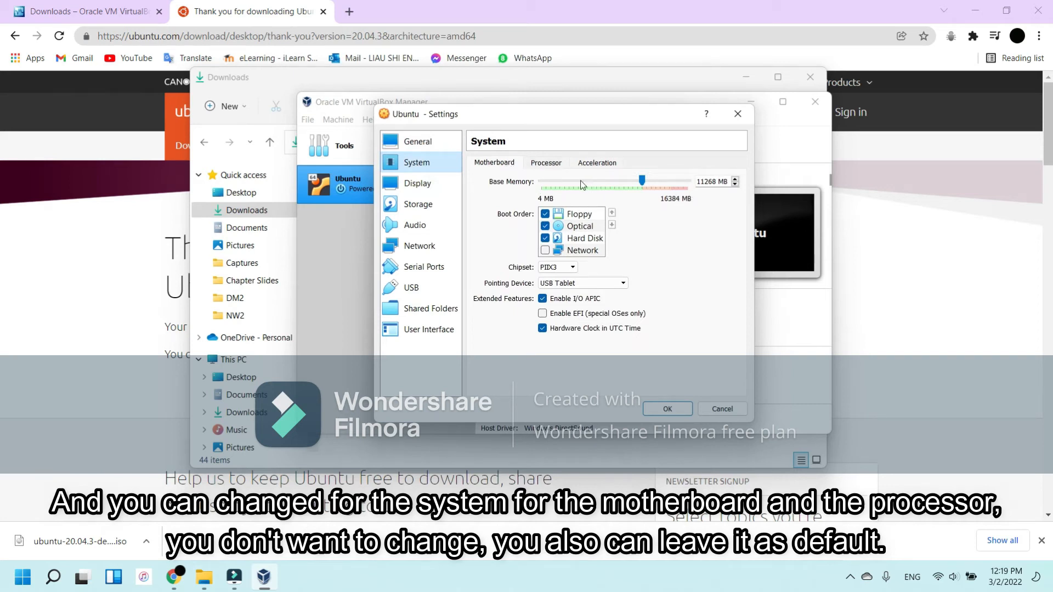
left_click(557, 167)
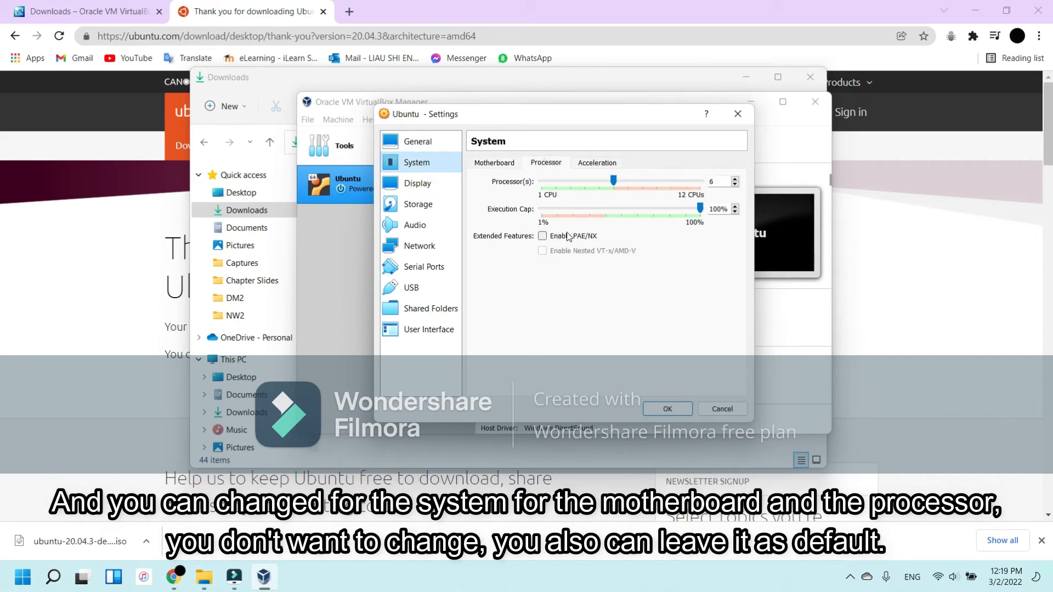
left_click(432, 184)
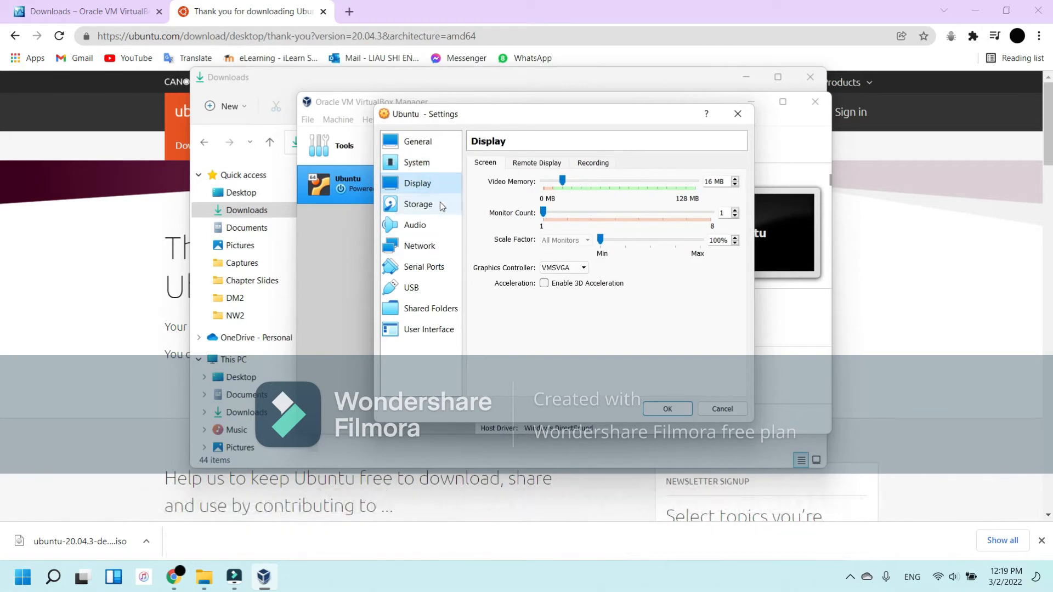
Step: Insert the downloaded ubuntu-20.04.3-desktop-amd64 ISO into the Ubuntu machine's empty IDE optical drive and save the settings
left_click(439, 203)
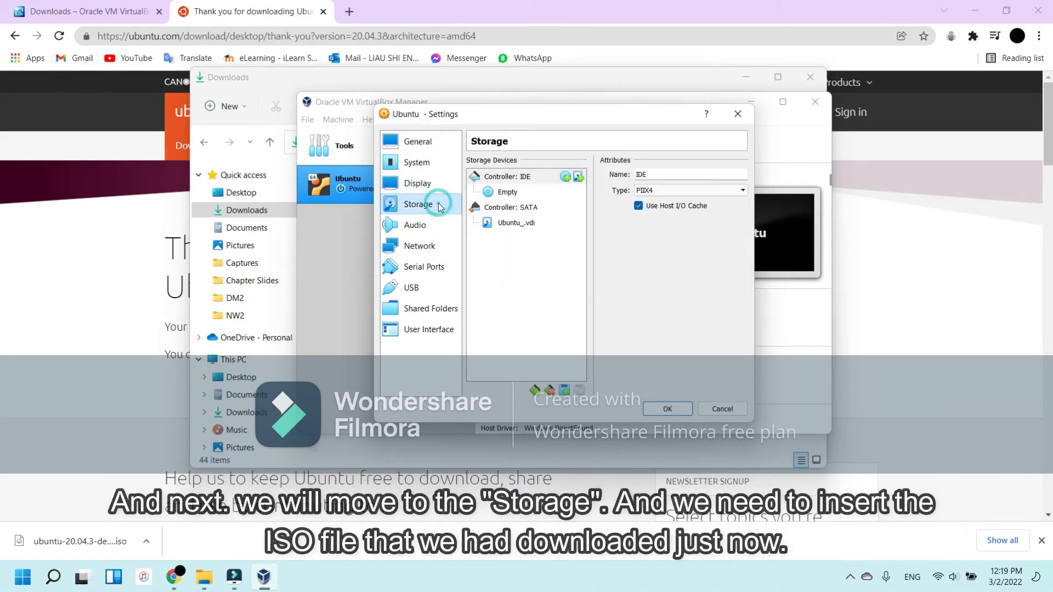
left_click(497, 193)
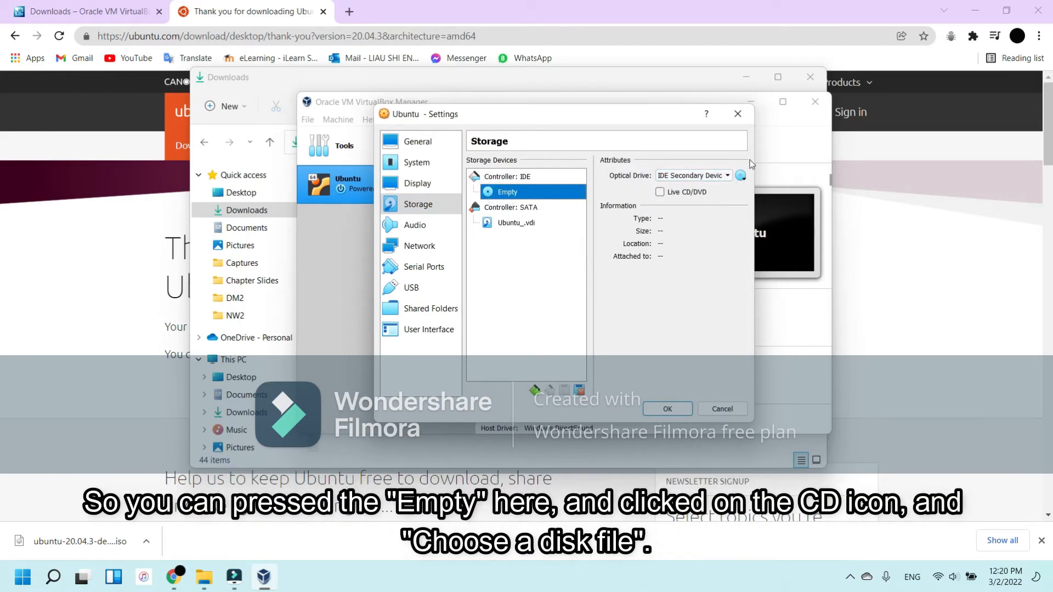
left_click(741, 177)
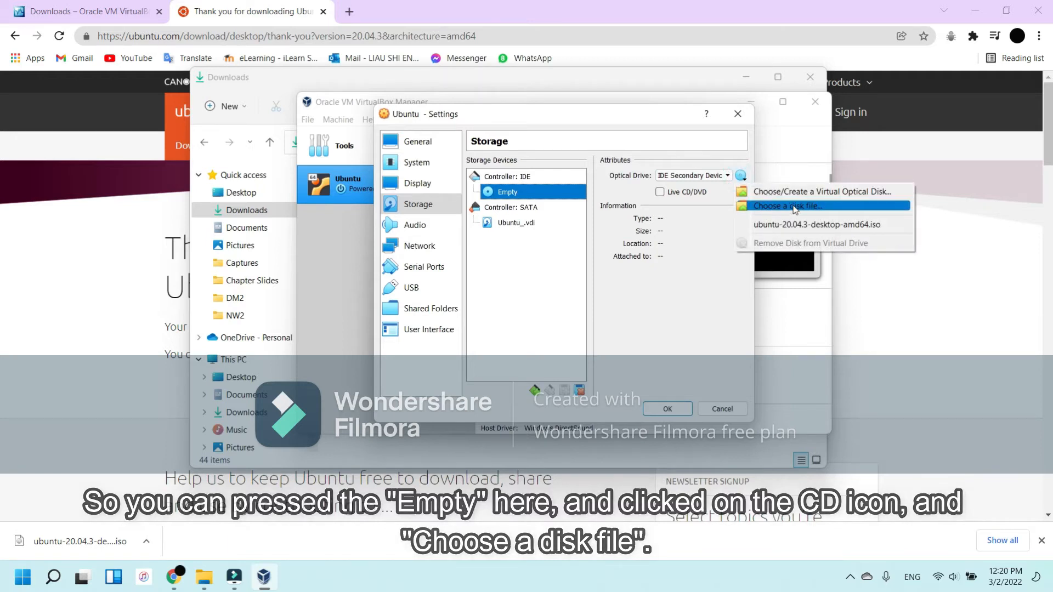
left_click(759, 207)
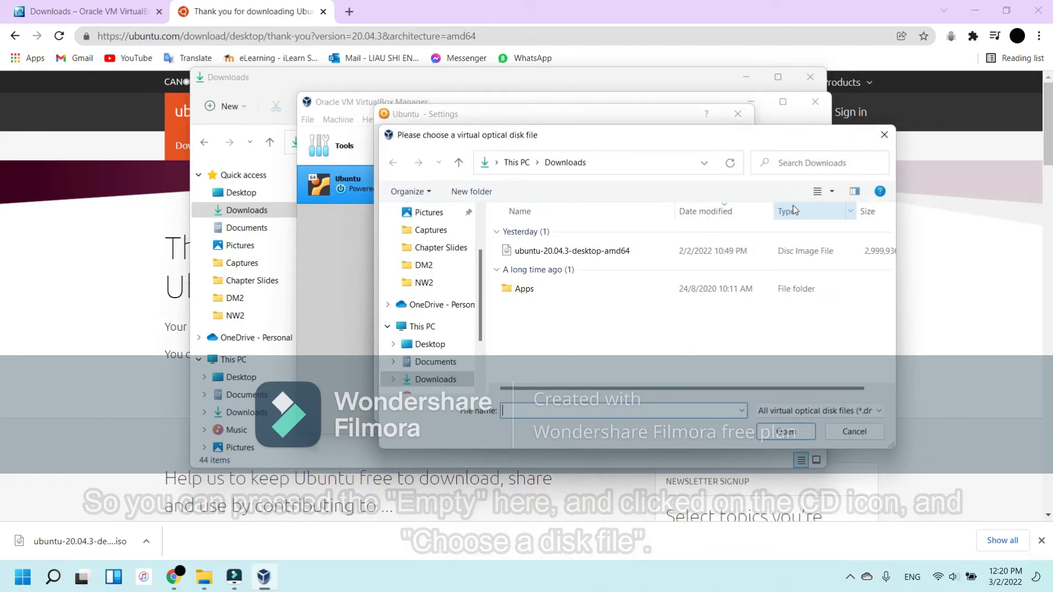
left_click(634, 253)
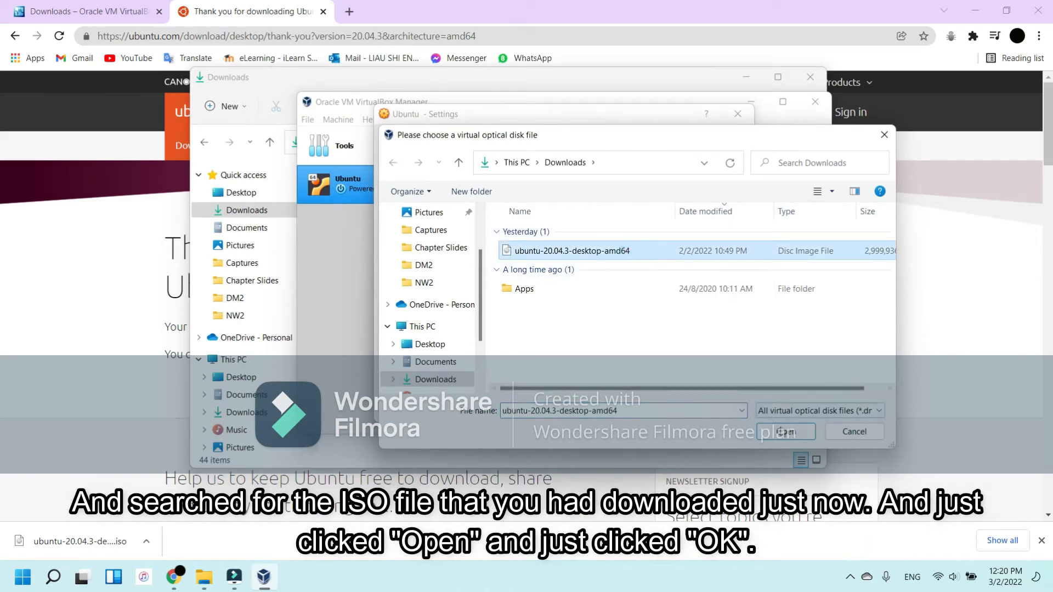
left_click(785, 432)
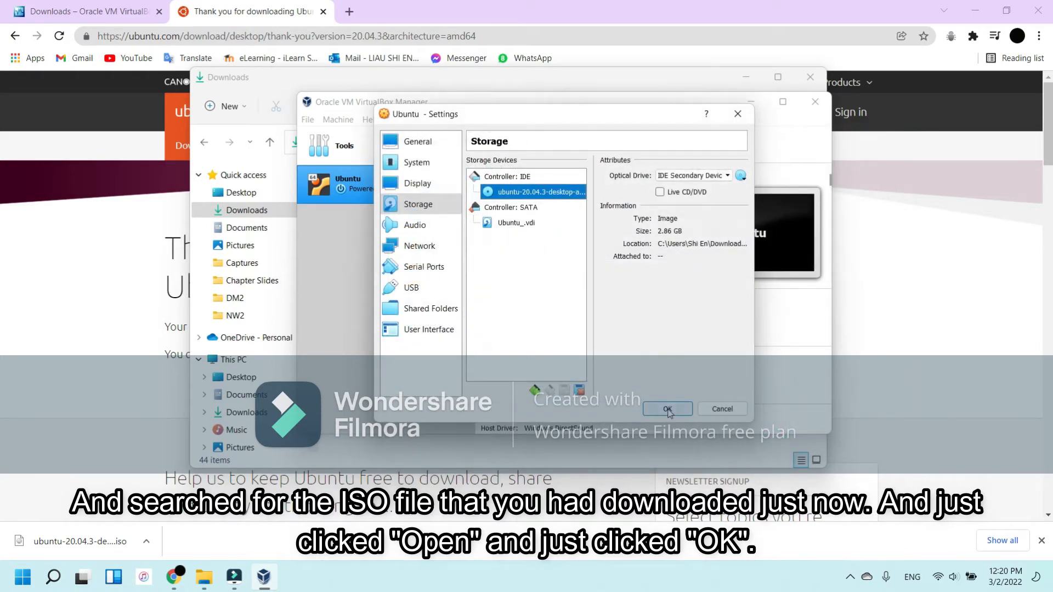
left_click(668, 409)
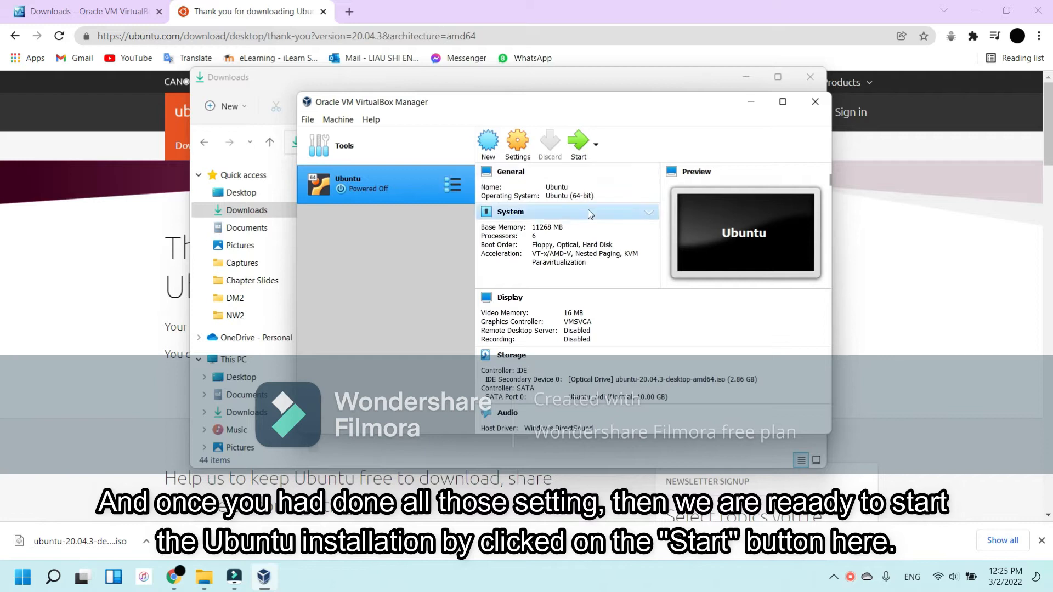
Step: Start the Ubuntu virtual machine and dismiss its keyboard capture and mouse pointer integration notices
left_click(577, 142)
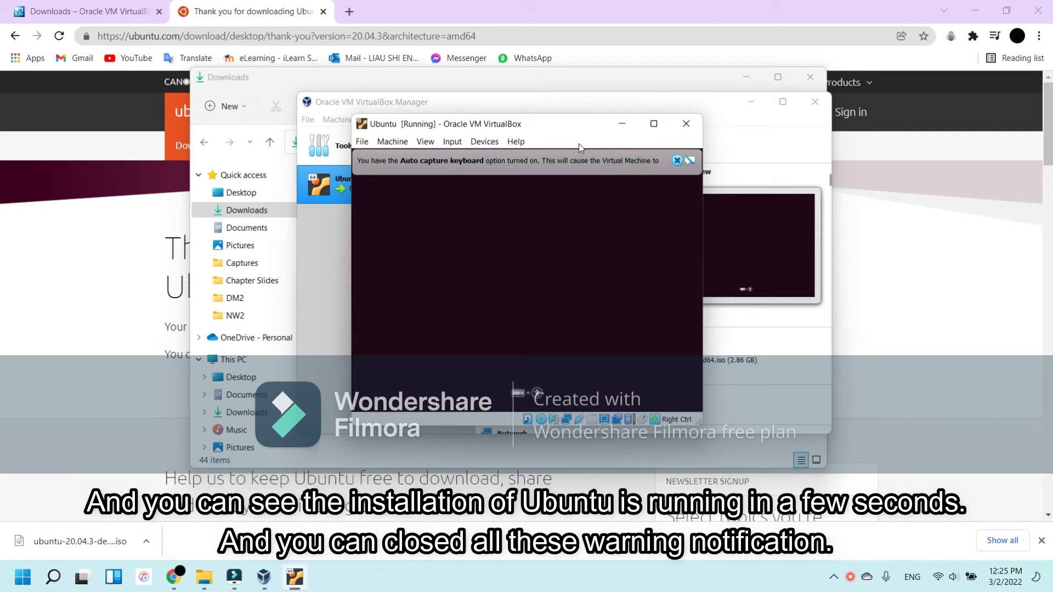
left_click(678, 161)
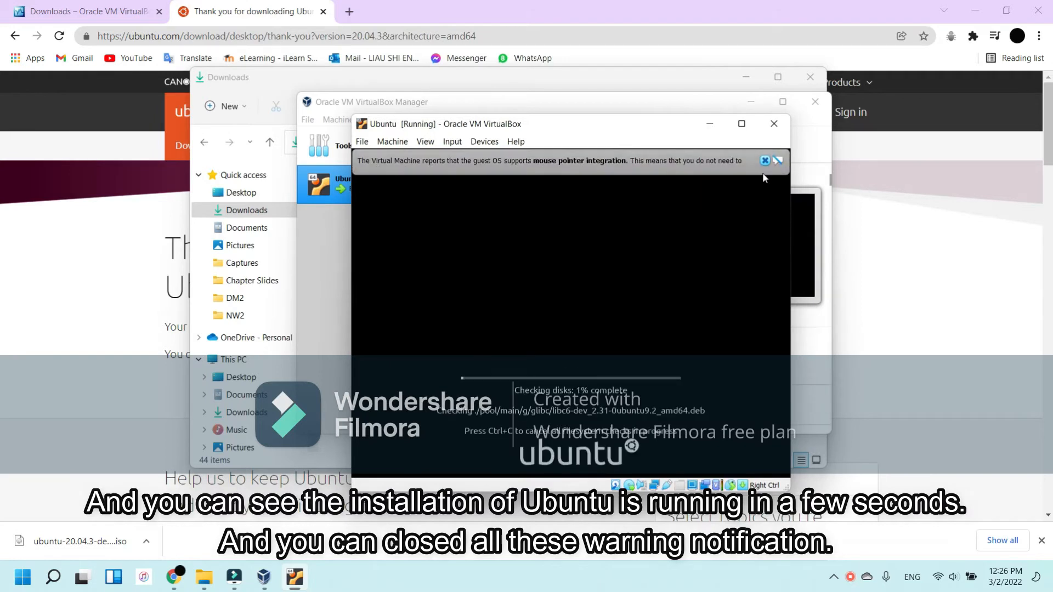
left_click(765, 161)
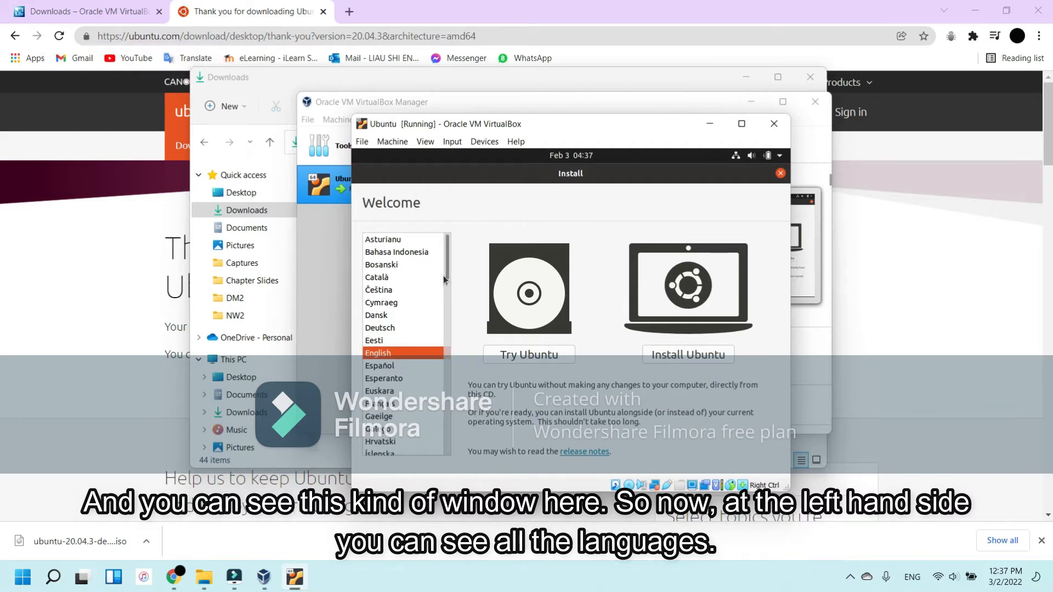
Step: Begin the Ubuntu installation in English and accept the English (US) keyboard layout
scroll(441, 279, "down", 1)
scroll(438, 290, "down", 10)
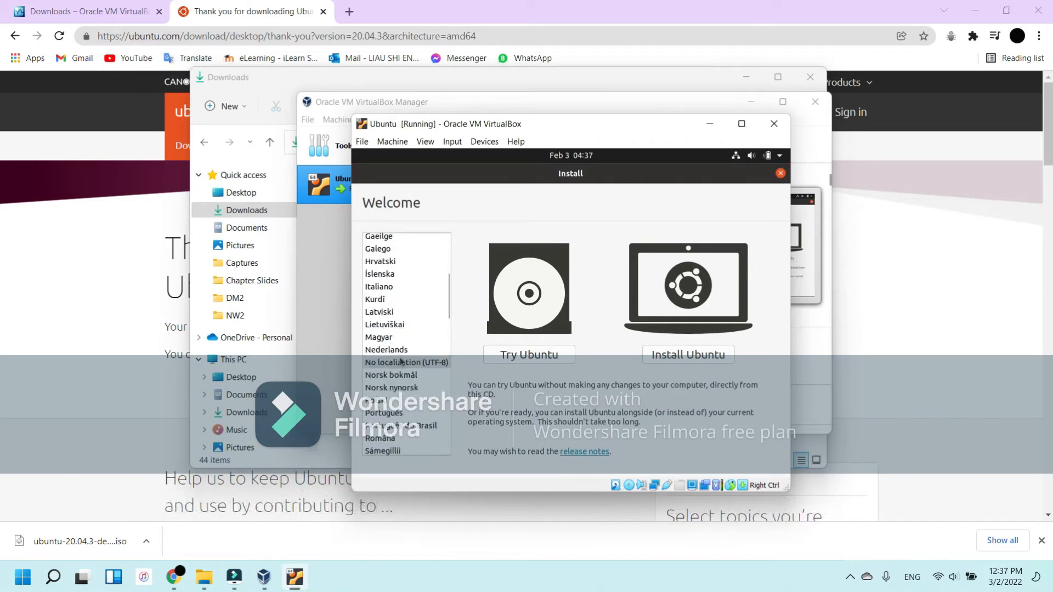
scroll(405, 349, "up", 12)
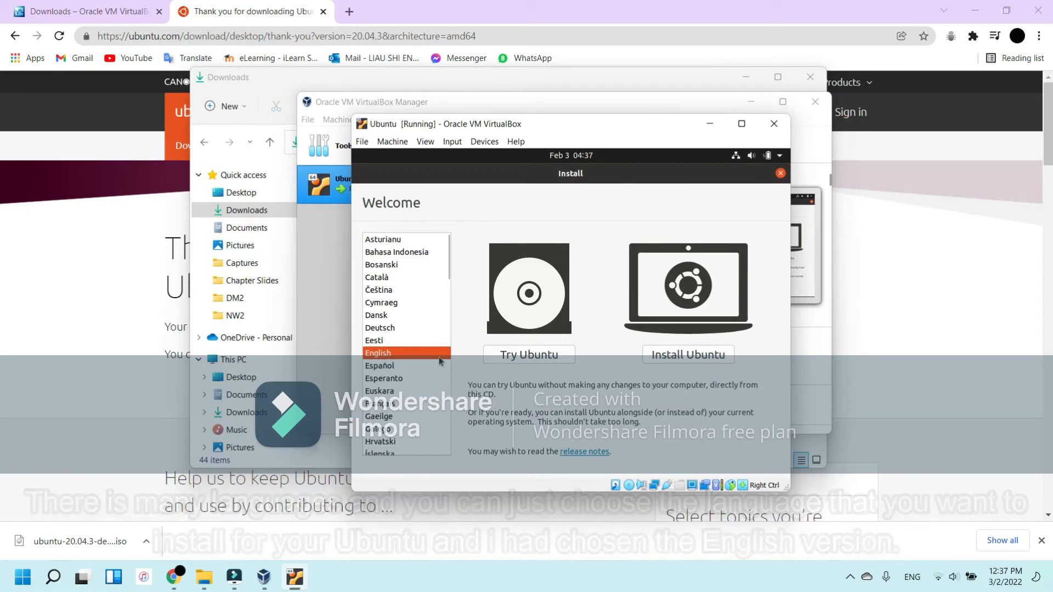
left_click(688, 355)
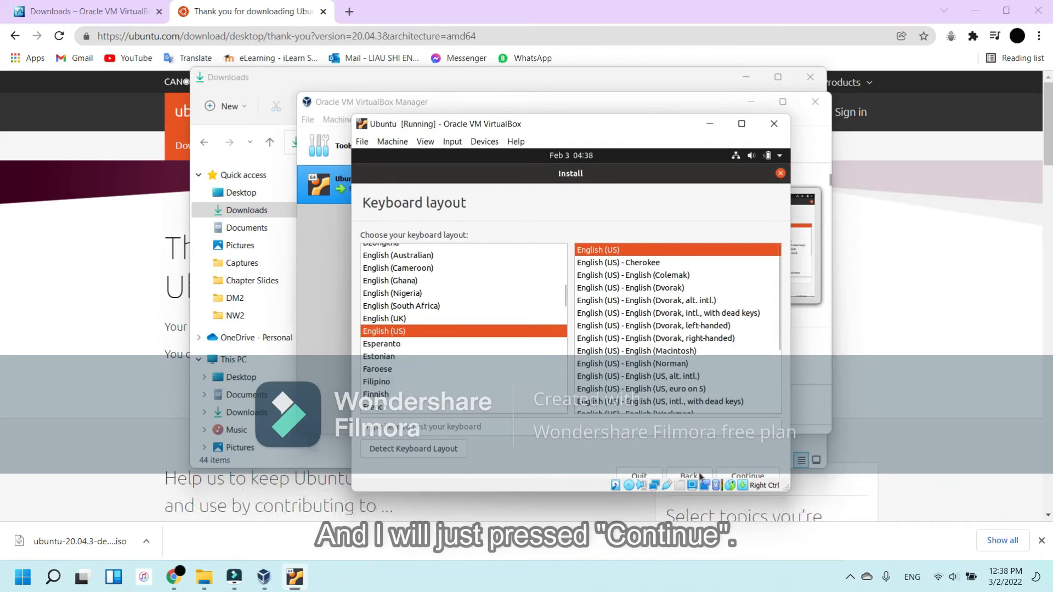
left_click(744, 482)
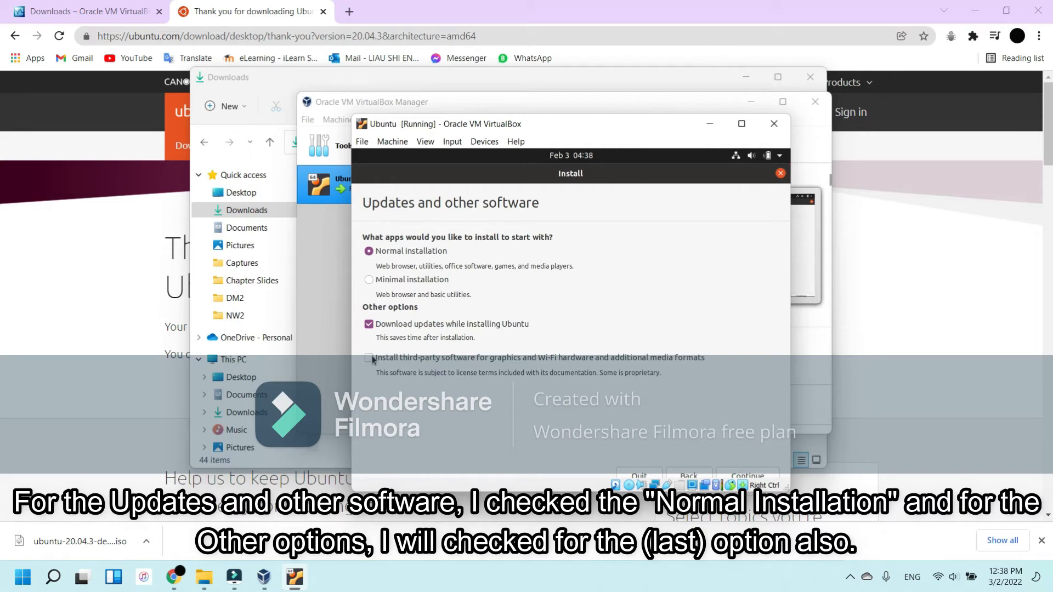
Step: Add third-party software to the normal installation and install on the erased disk, with Kuala Lumpur as the location
left_click(406, 359)
left_click(757, 474)
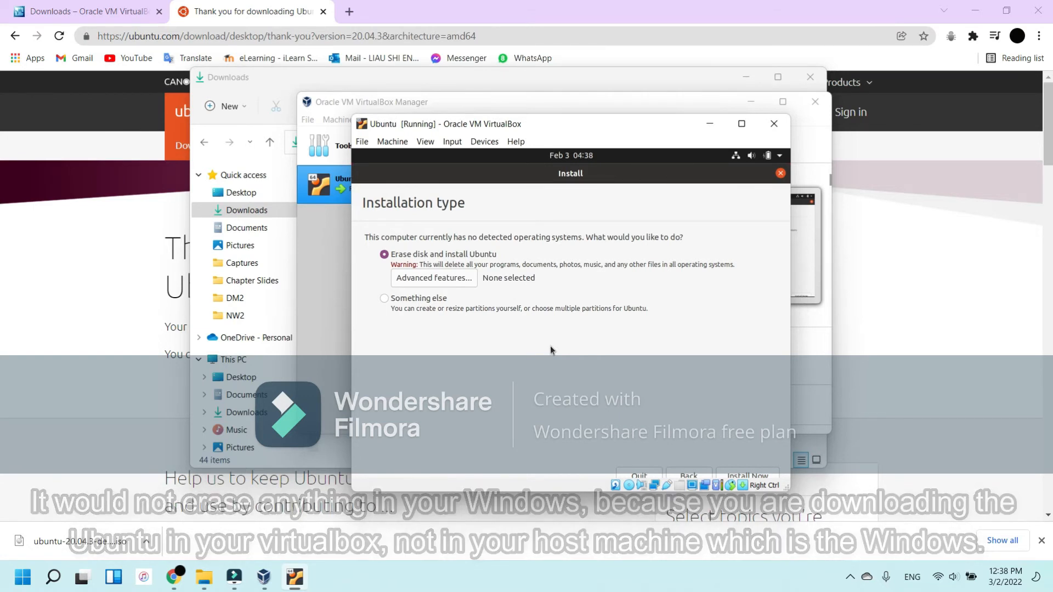
left_click(739, 474)
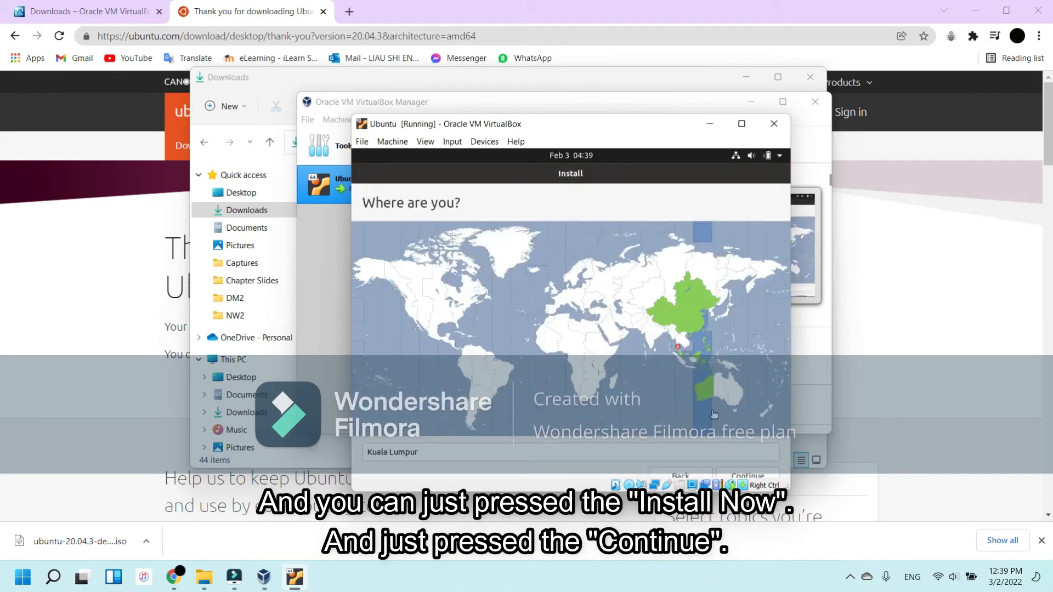
left_click(746, 477)
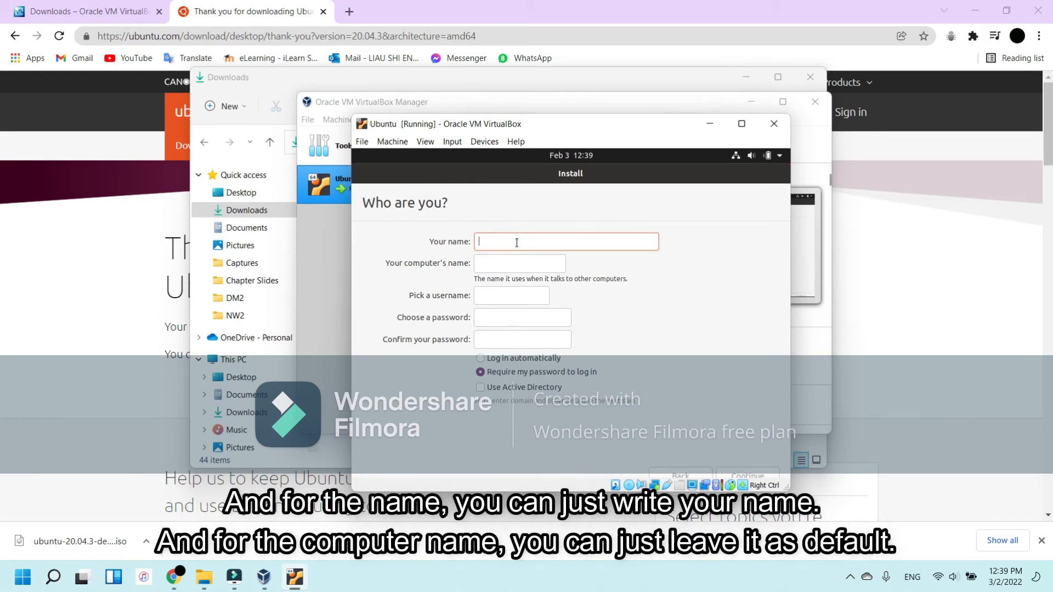
Step: Create the Ubuntu user account with the user's full name and a confirmed account password, keeping the suggested computer name and username
type("Liau Shi En")
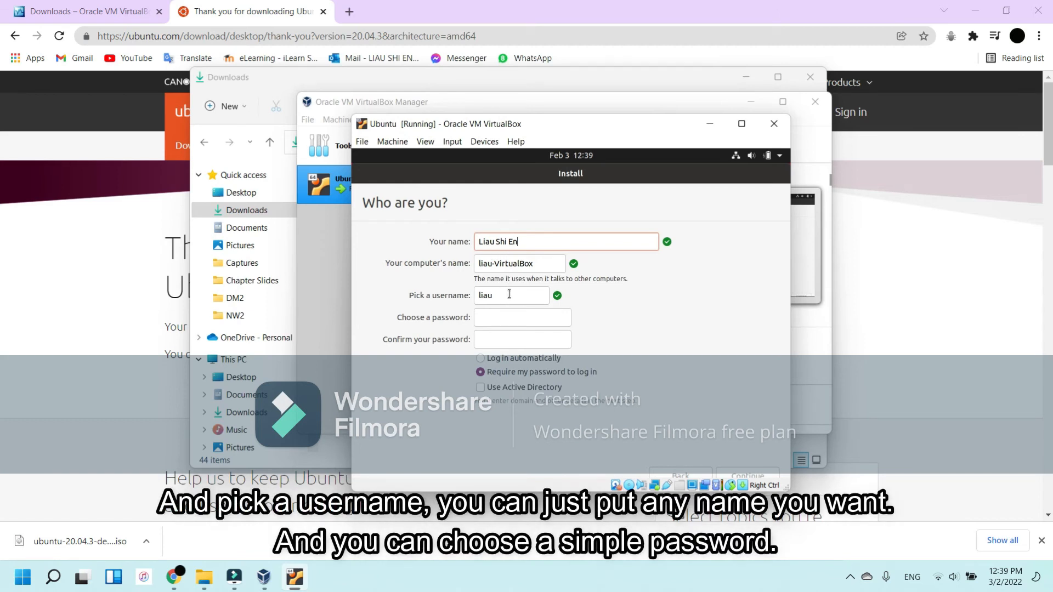
left_click(503, 319)
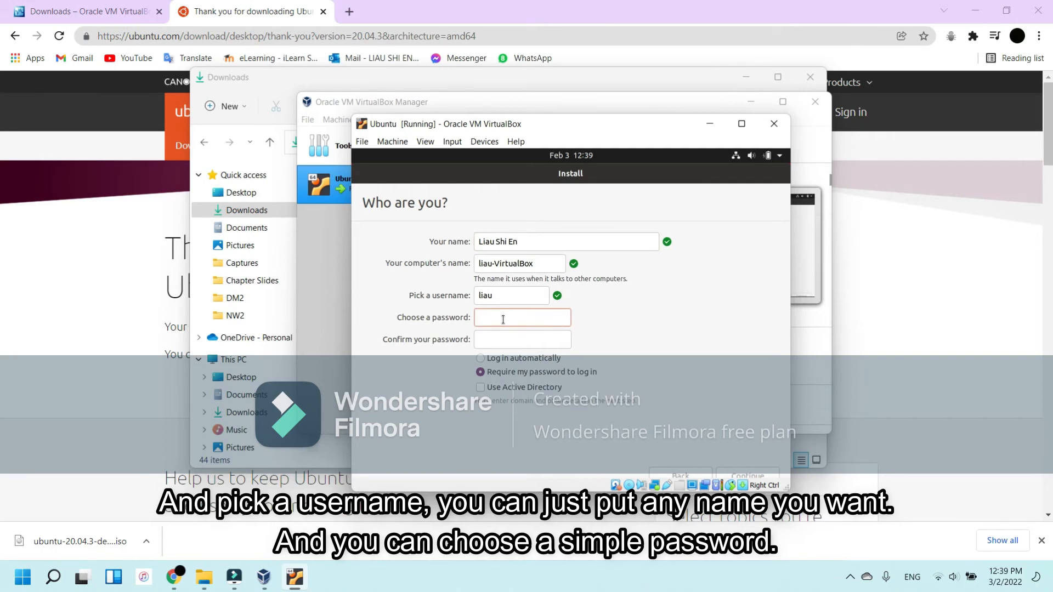
type("123456789")
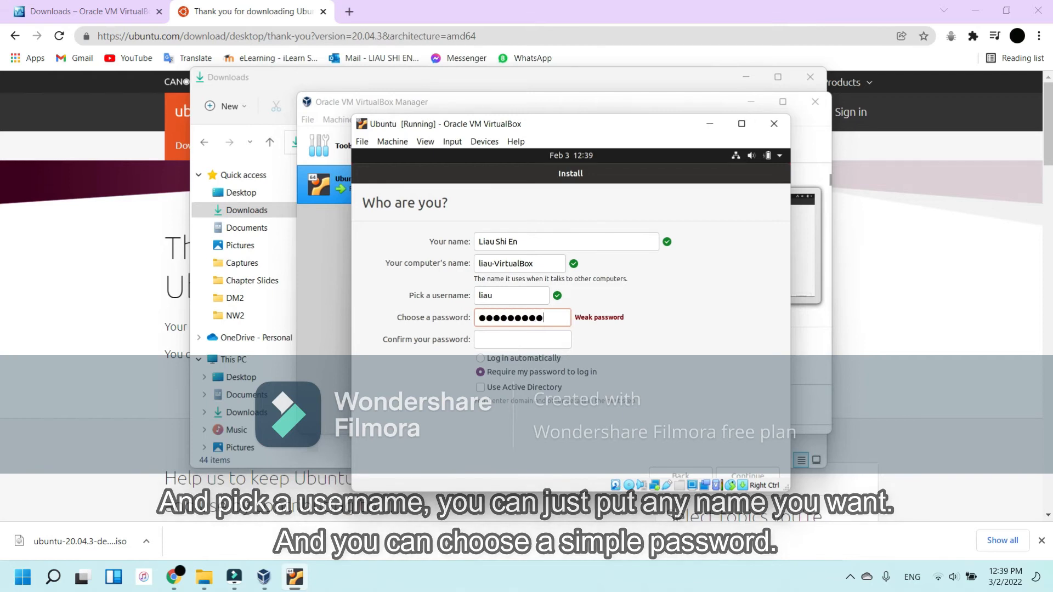
left_click(518, 338)
type("123456789")
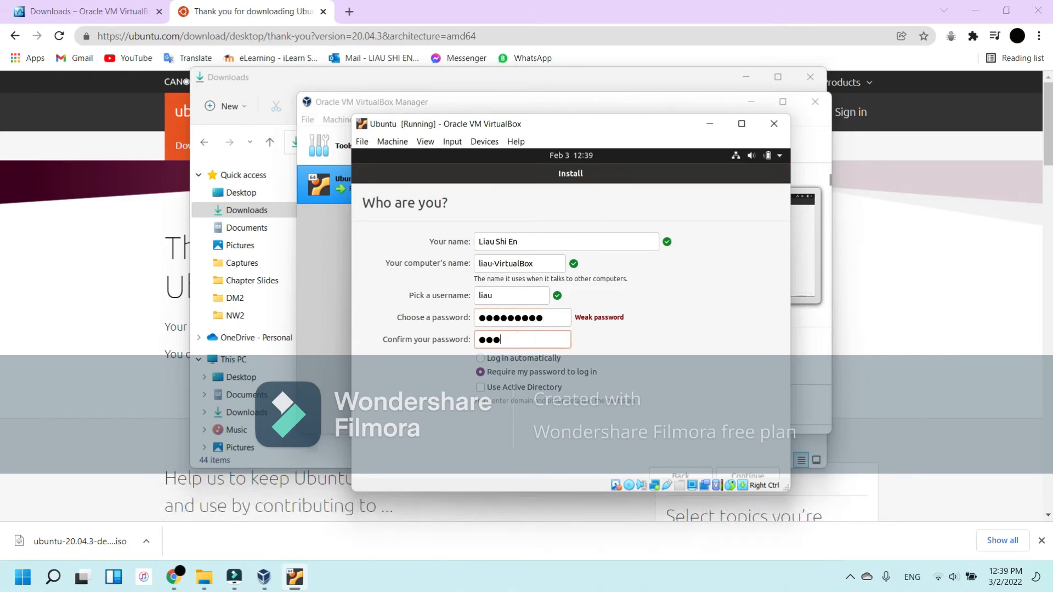
key("Tab")
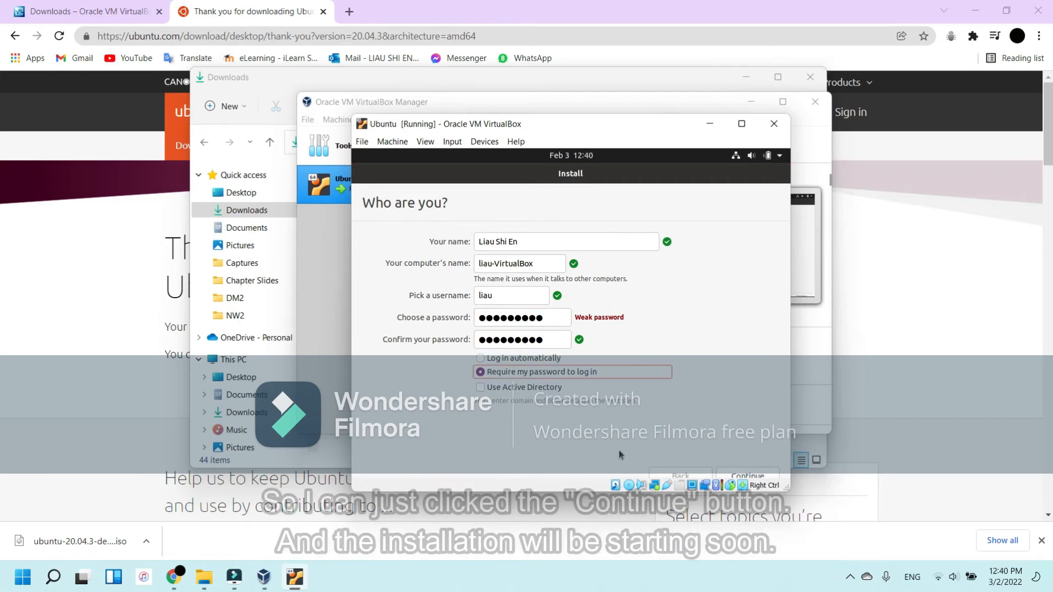
left_click(745, 476)
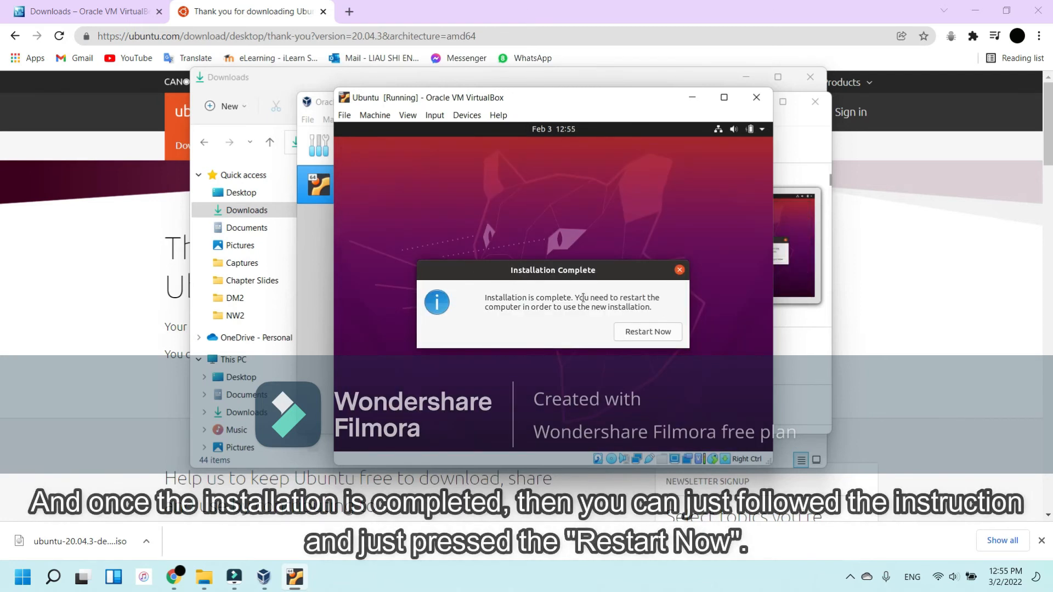
Step: Restart the machine after the installation and log in to the new user account with the account password
left_click(629, 332)
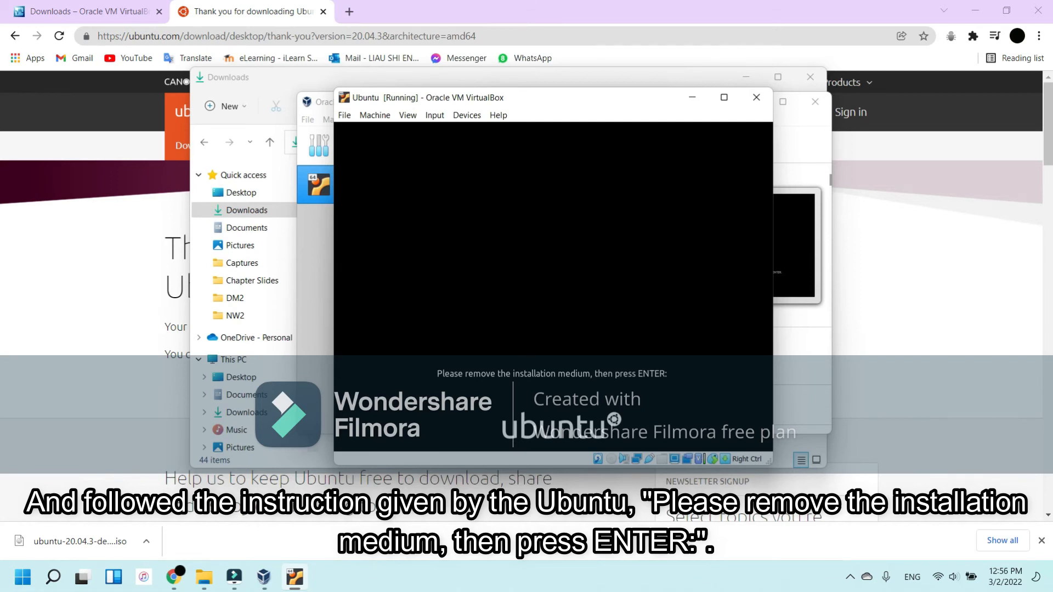
key("Return")
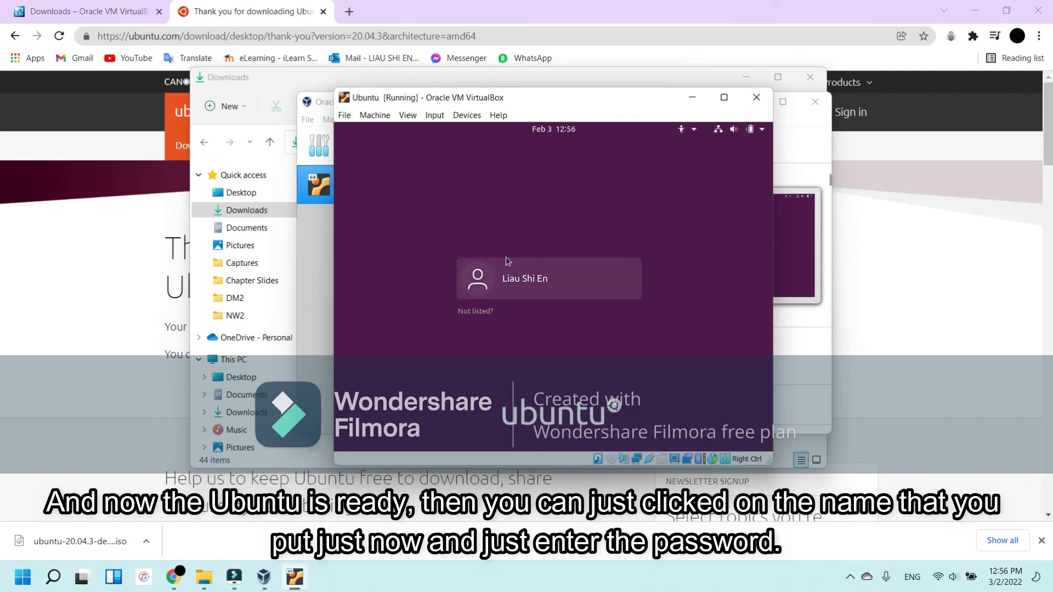
left_click(538, 278)
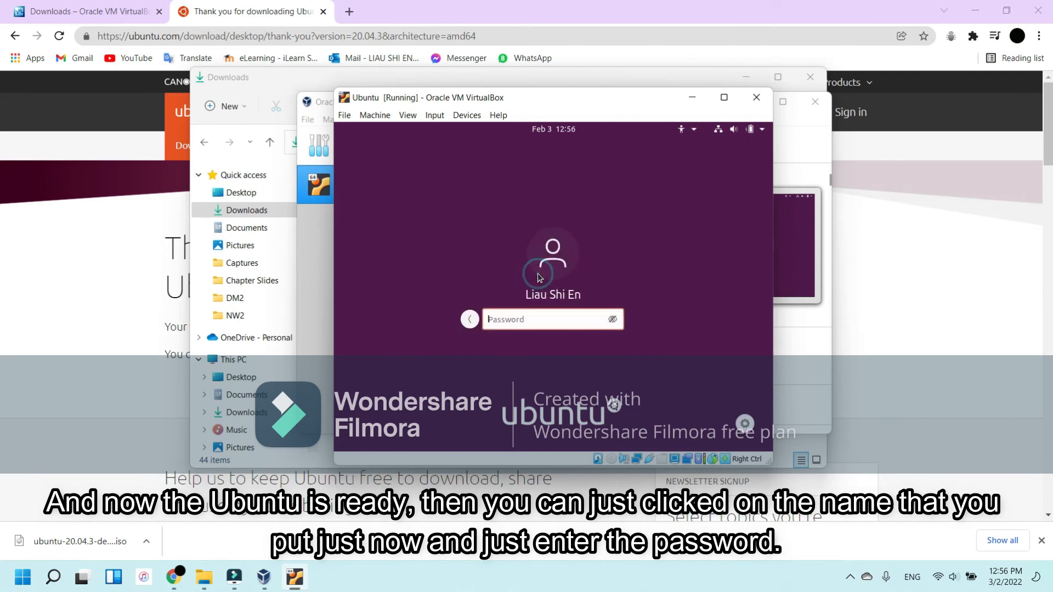
type("1234")
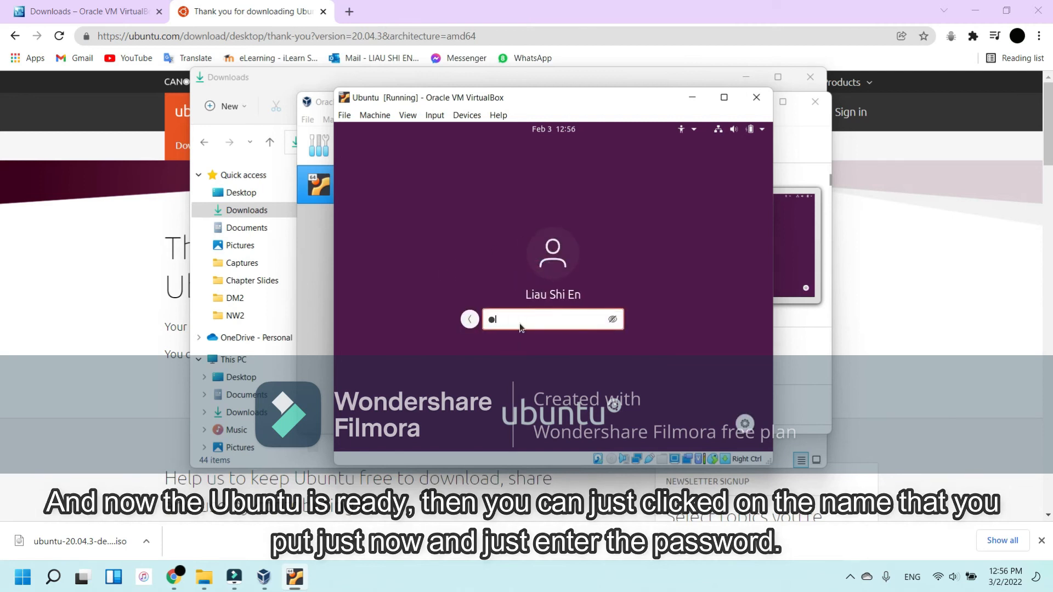
key("BackSpace")
key("BackSpace")
key("BackSpace")
key("BackSpace")
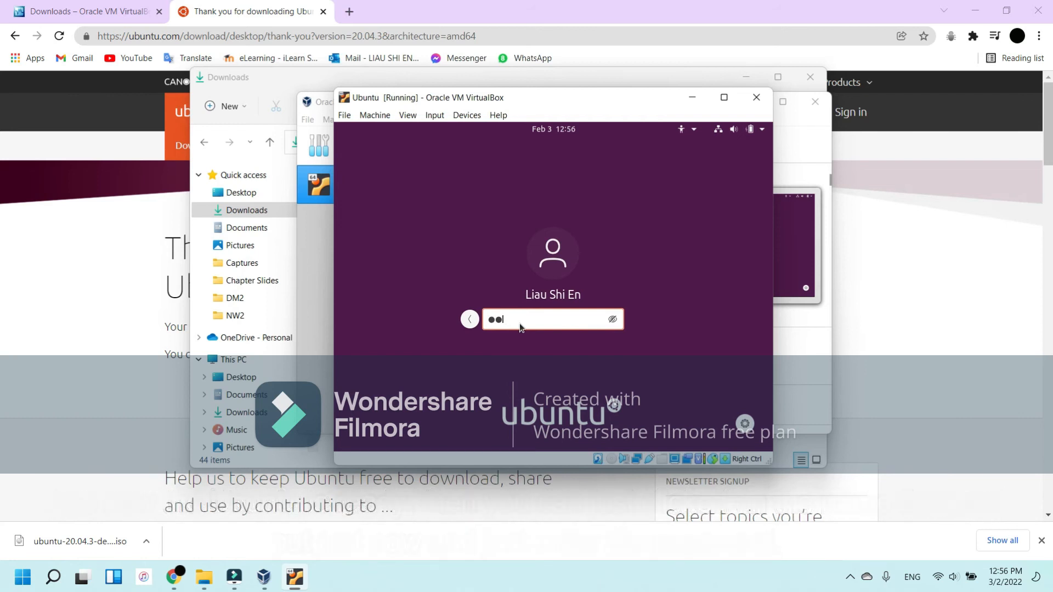
type("••••••••")
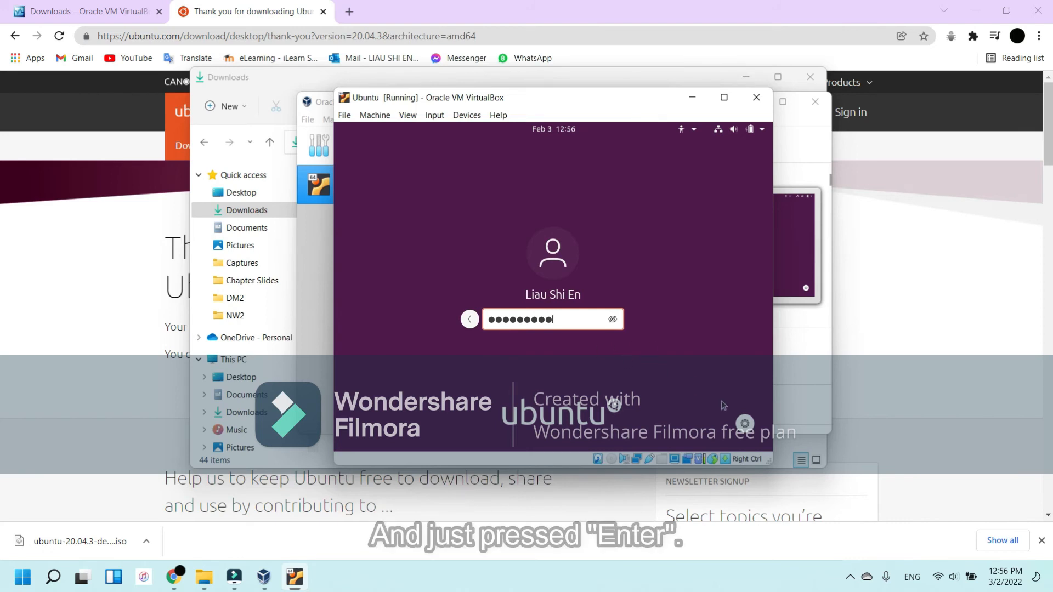
key("Return")
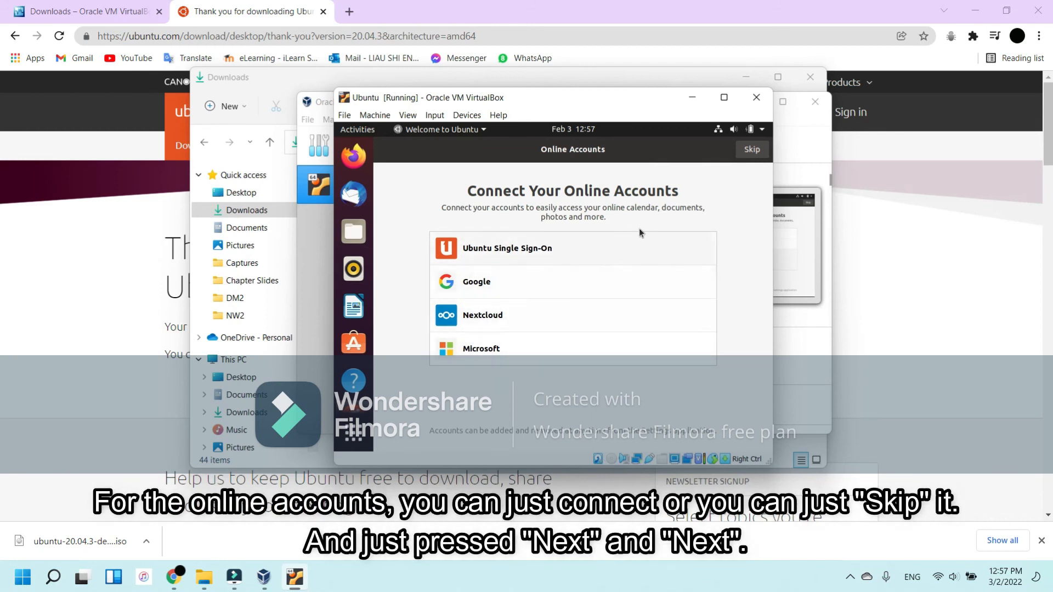
Step: Complete the Ubuntu welcome setup, skipping online accounts and Livepatch and keeping the option to send system info to Canonical
left_click(752, 149)
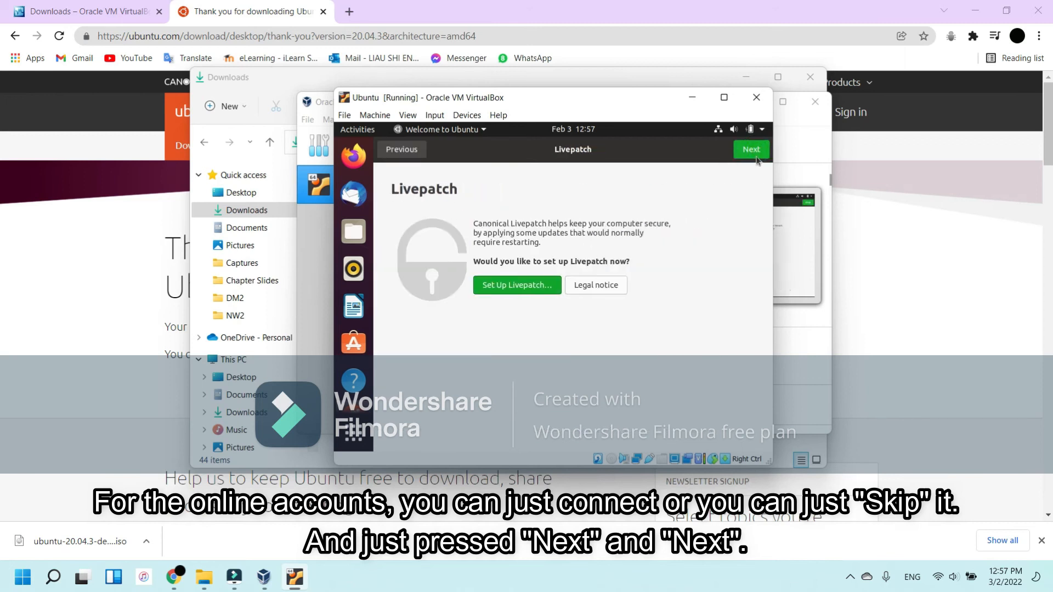
left_click(758, 160)
left_click(753, 152)
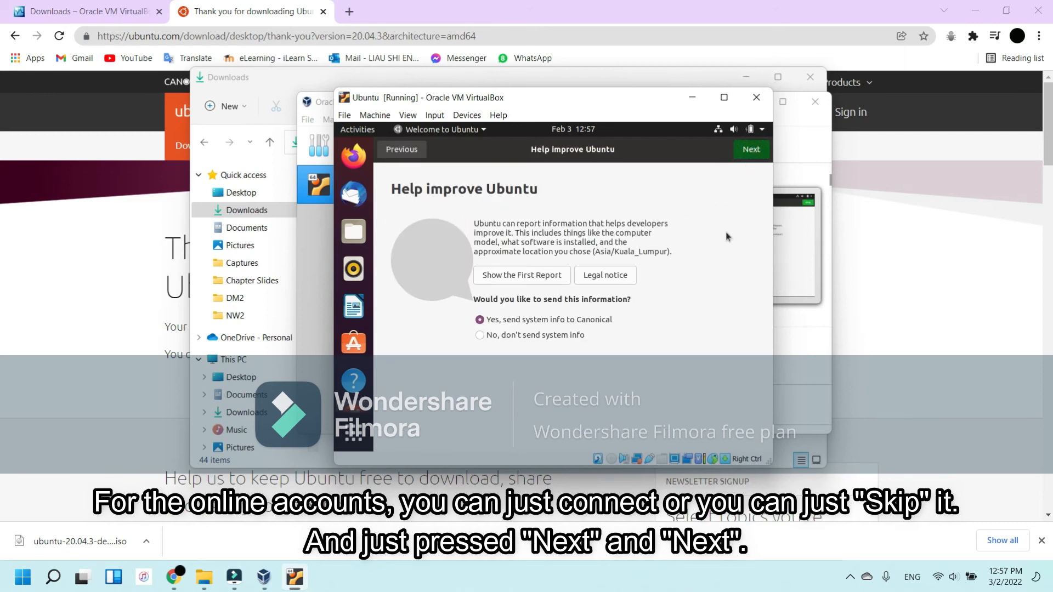
left_click(742, 149)
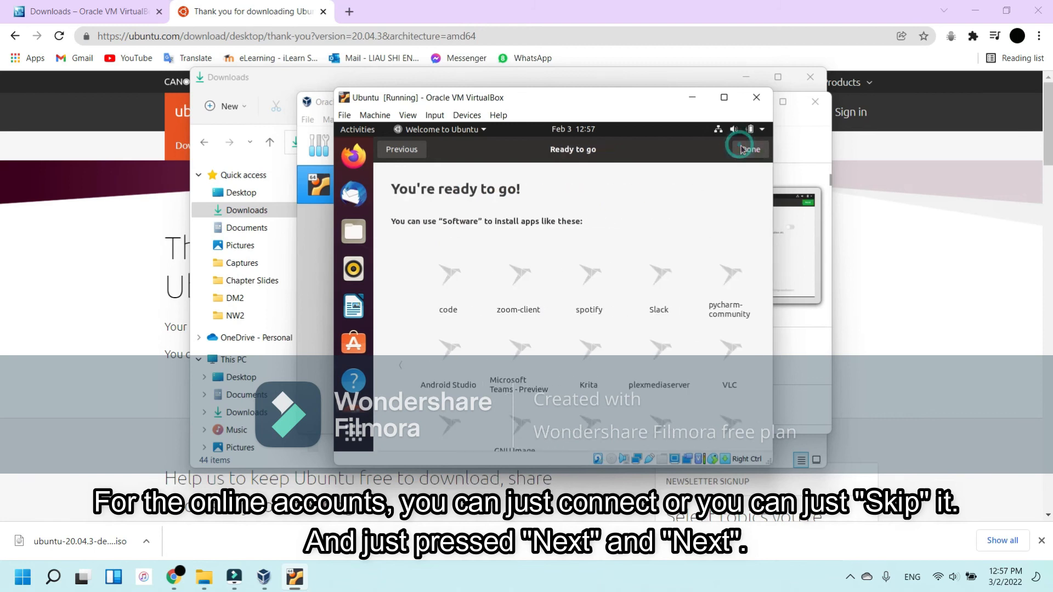
left_click(751, 150)
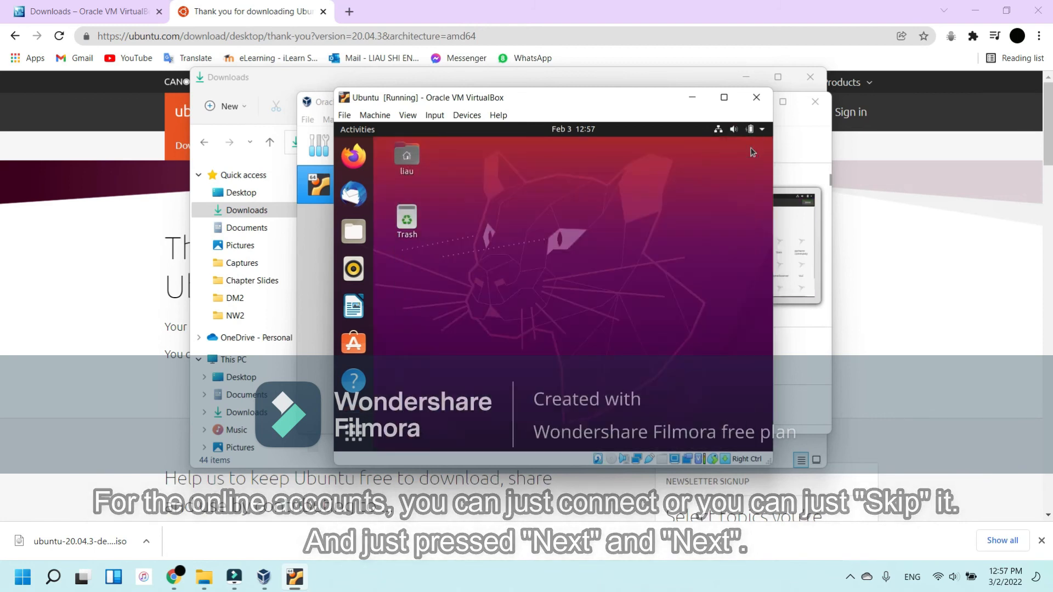